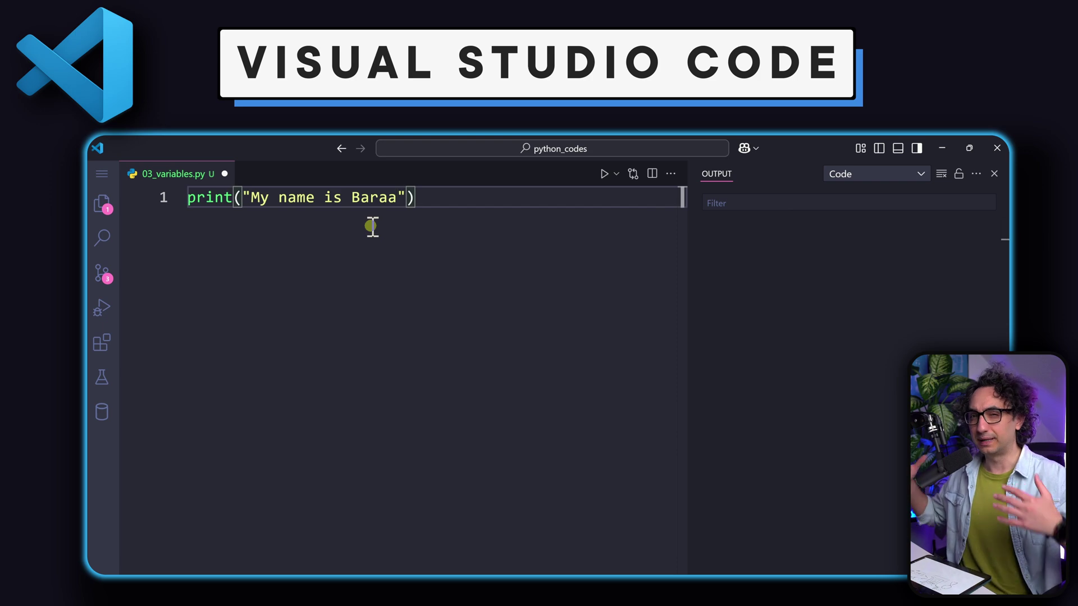
Change line 3 to print("My name is", name) and delete the leading name from line 4's message.
key("Return")
type("print(")
type("\"Maria is learning Python")
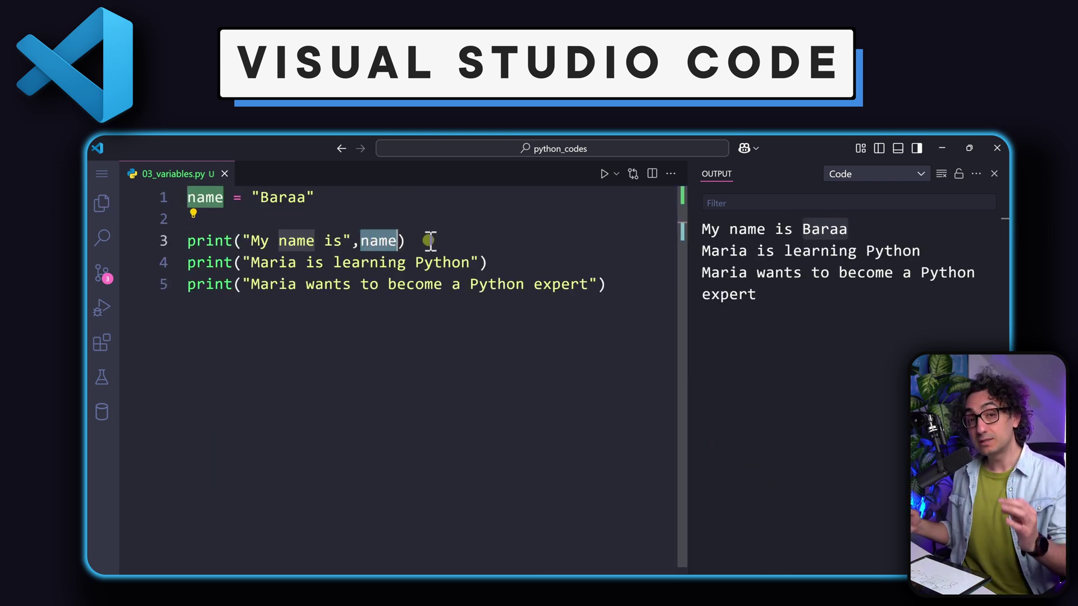
left_click(359, 240)
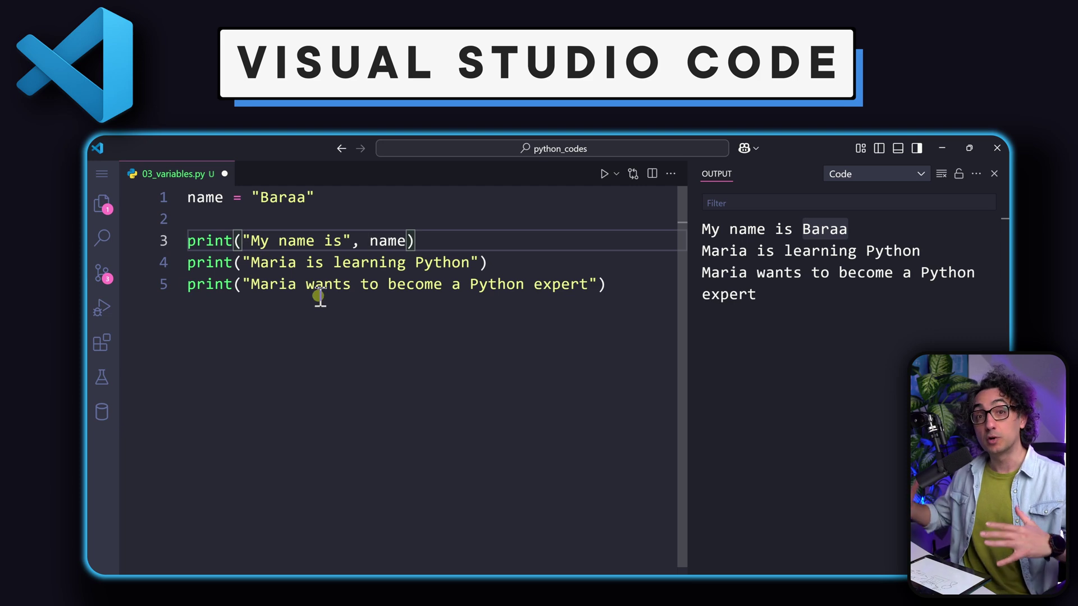
left_click_drag(306, 263, 251, 263)
key("BackSpace")
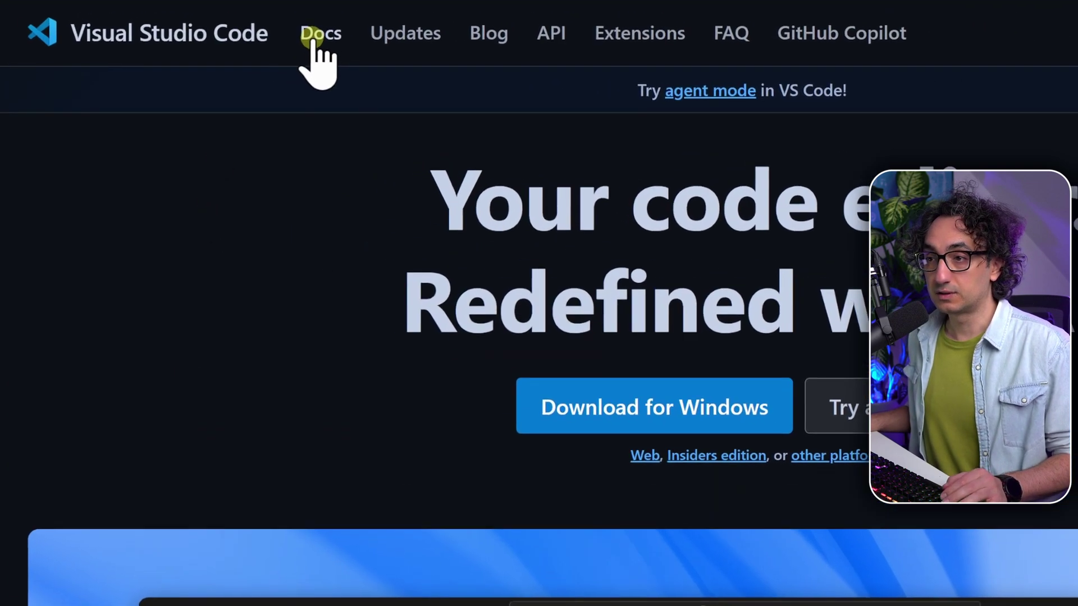
Go to Docs, expand SETUP in the sidebar and open the macOS setup guide.
left_click(211, 21)
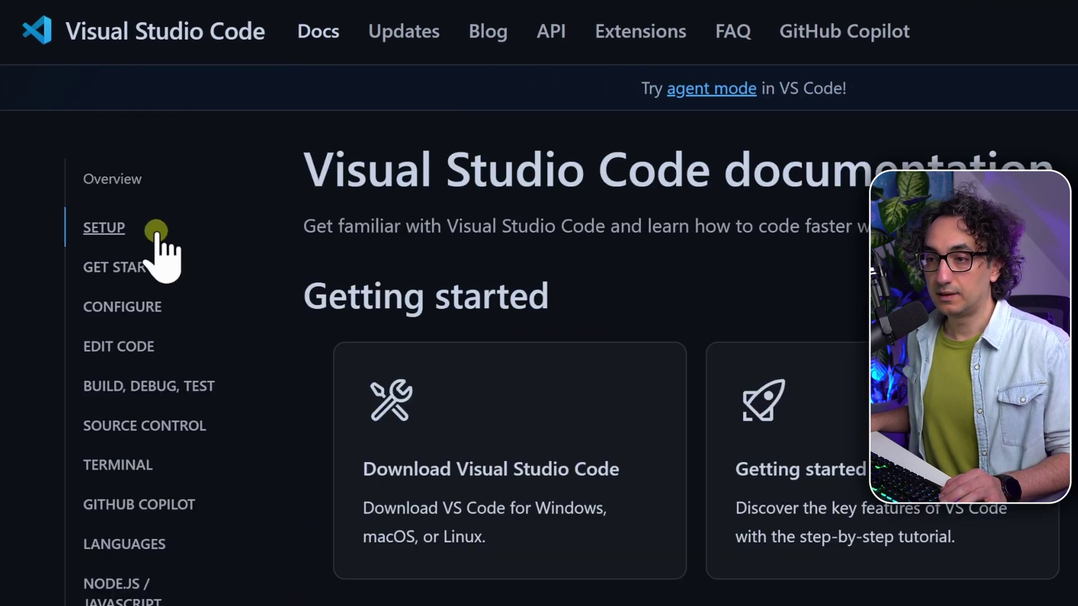
left_click(112, 229)
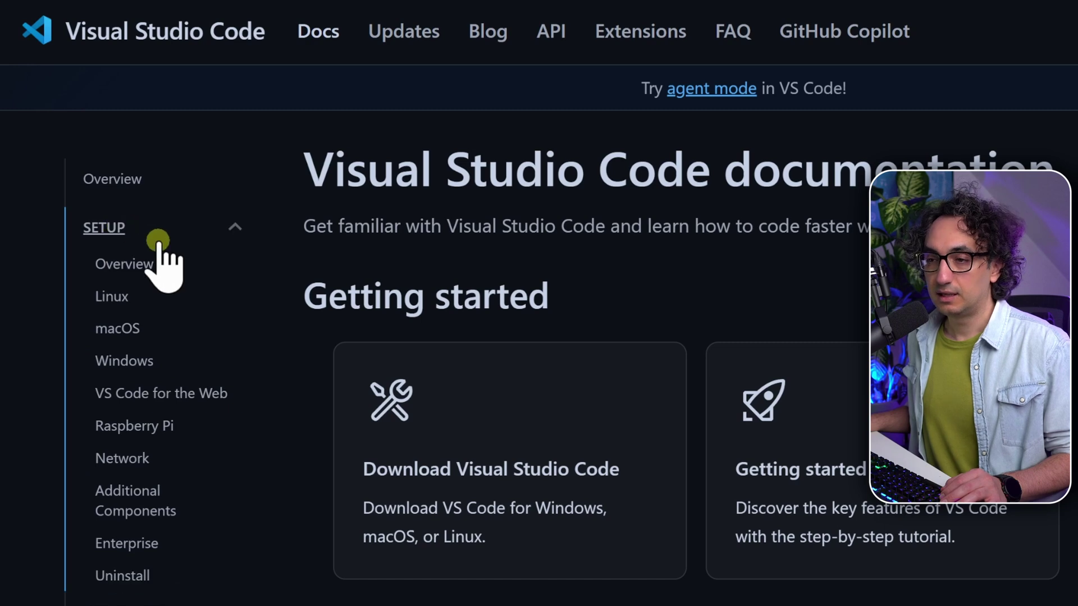
left_click(125, 331)
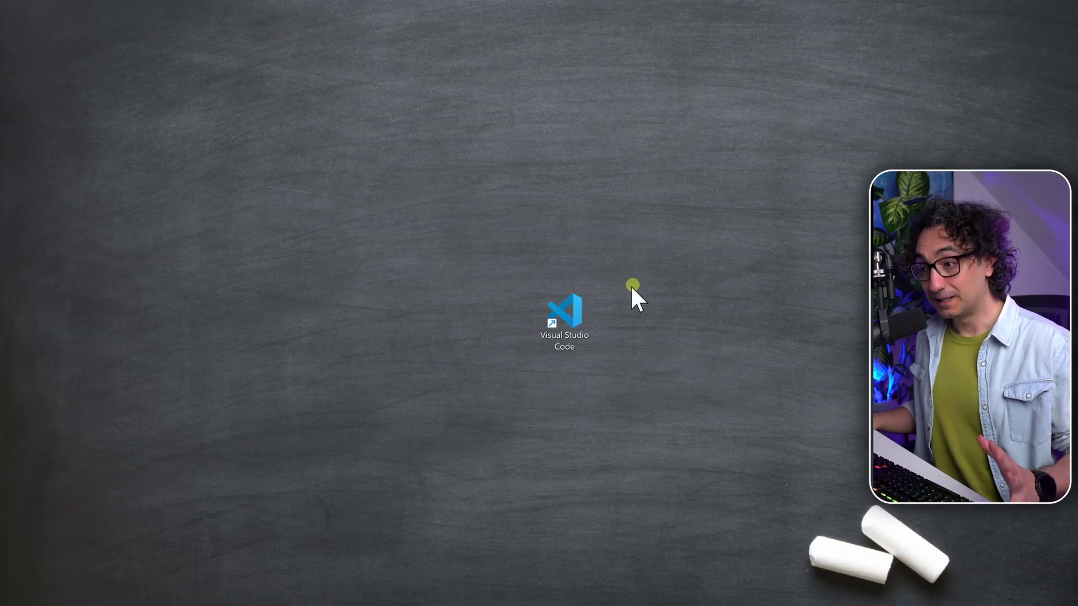
Launch Visual Studio Code from its desktop shortcut.
double_click(563, 303)
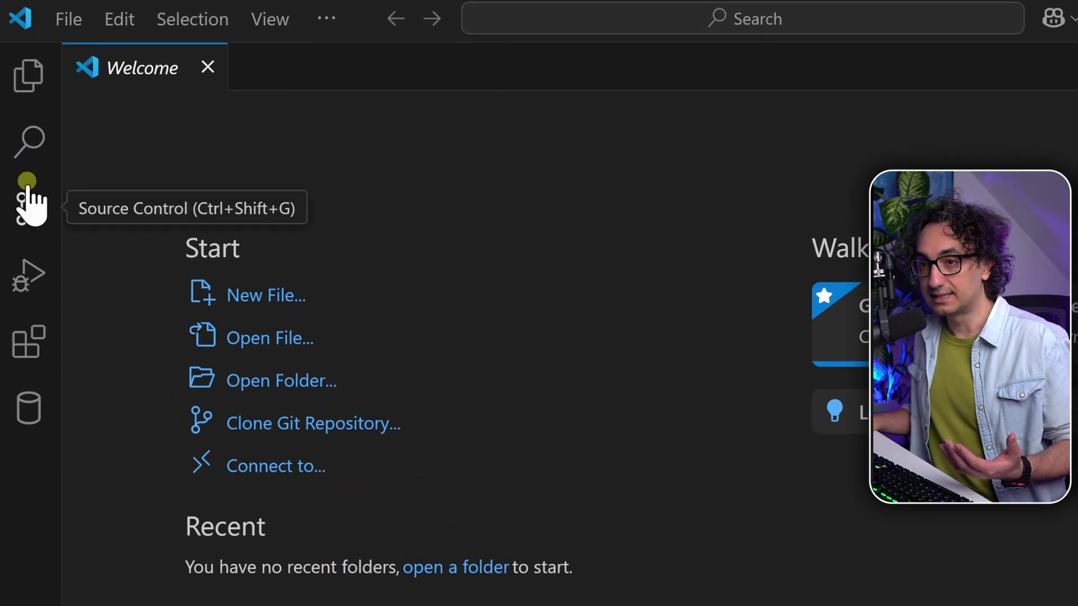
Search the Extensions marketplace for 'python' and install Microsoft's Python extension.
left_click(37, 355)
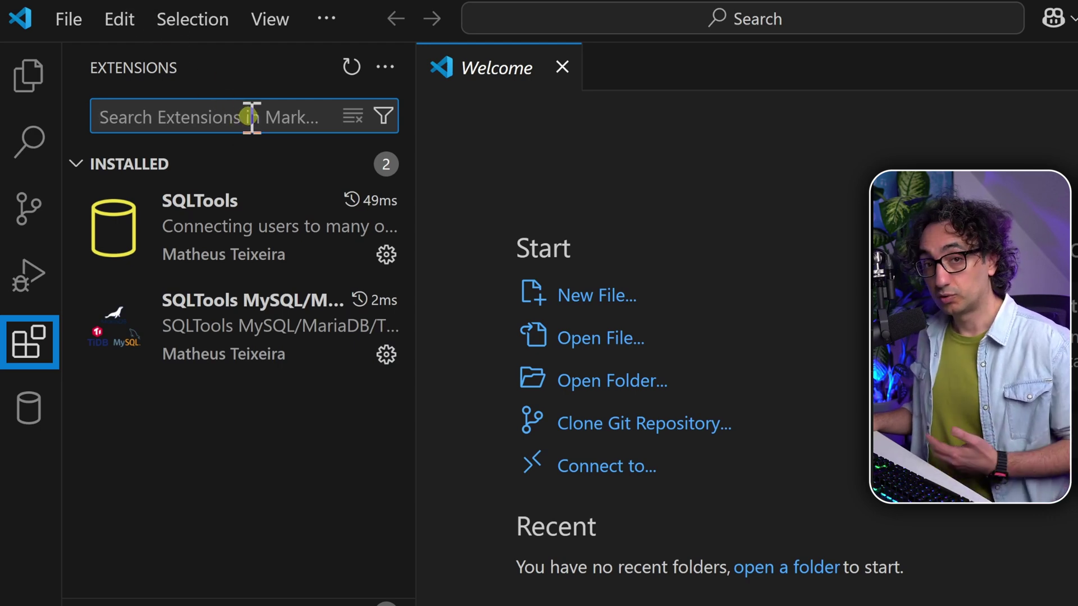
type("python")
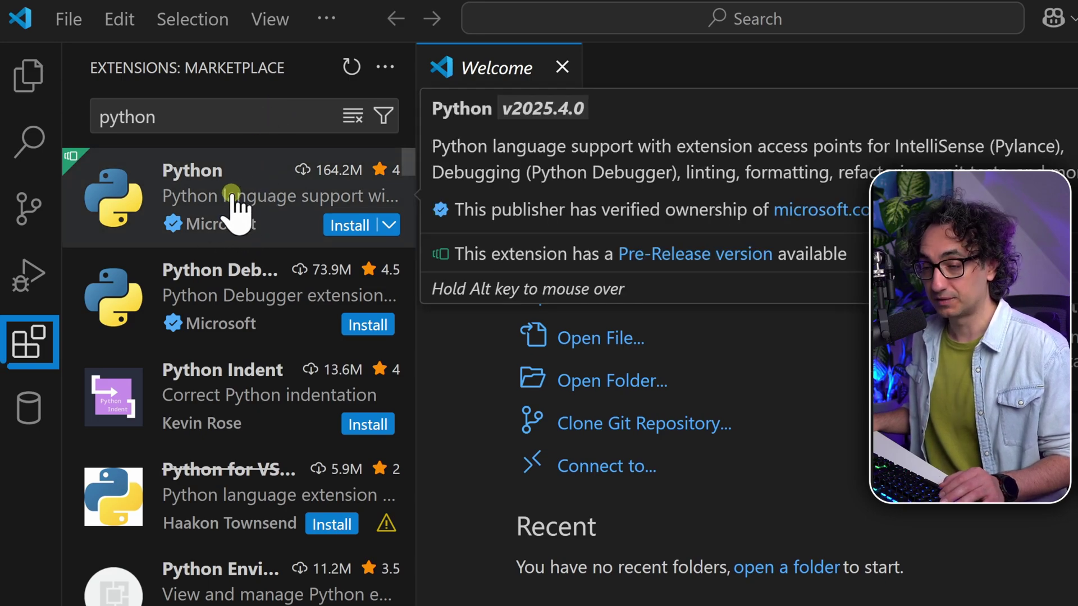
left_click(232, 190)
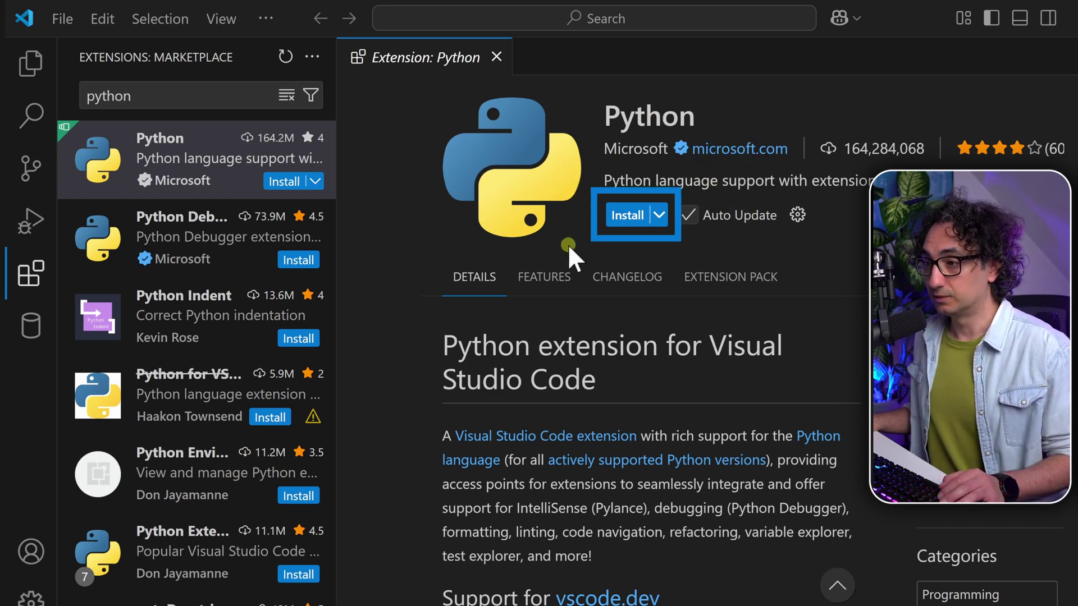
left_click(621, 217)
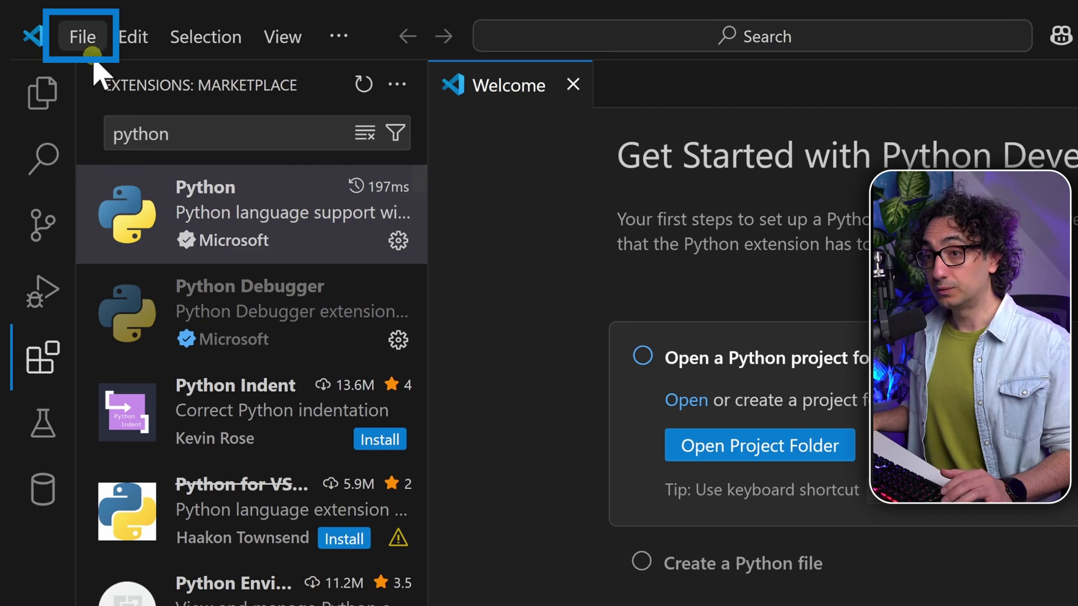
Create a new python_learning folder on drive E: and open it as the workspace folder.
left_click(89, 53)
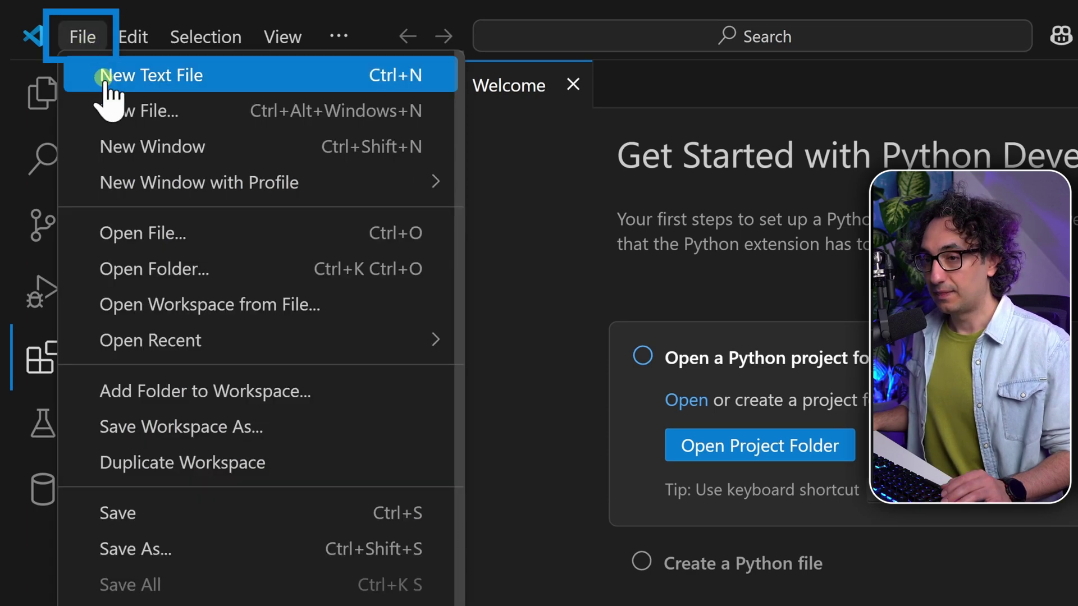
left_click(112, 269)
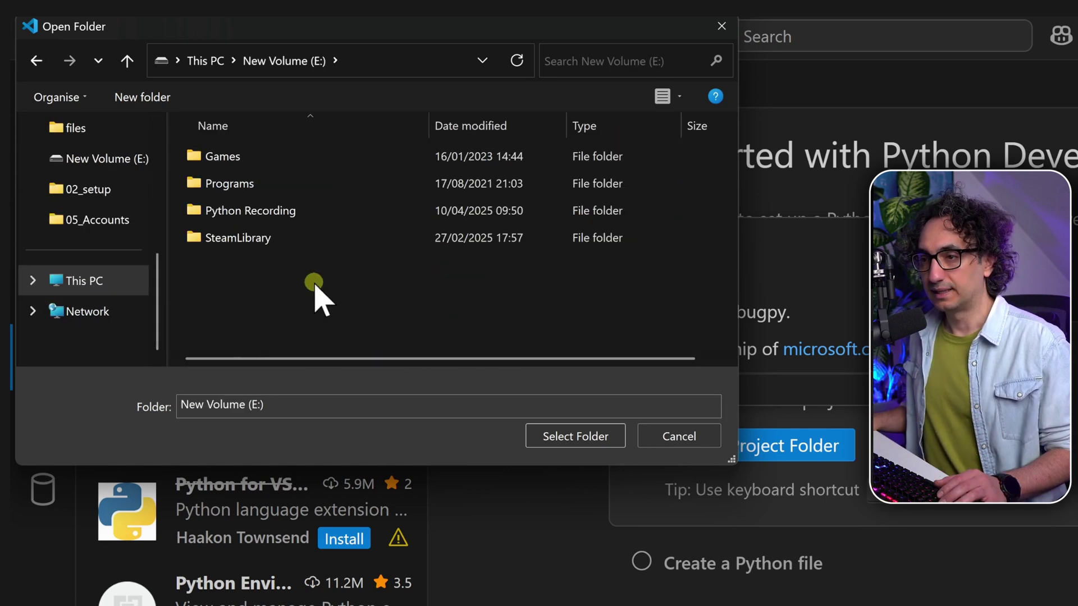
right_click(315, 285)
left_click(546, 574)
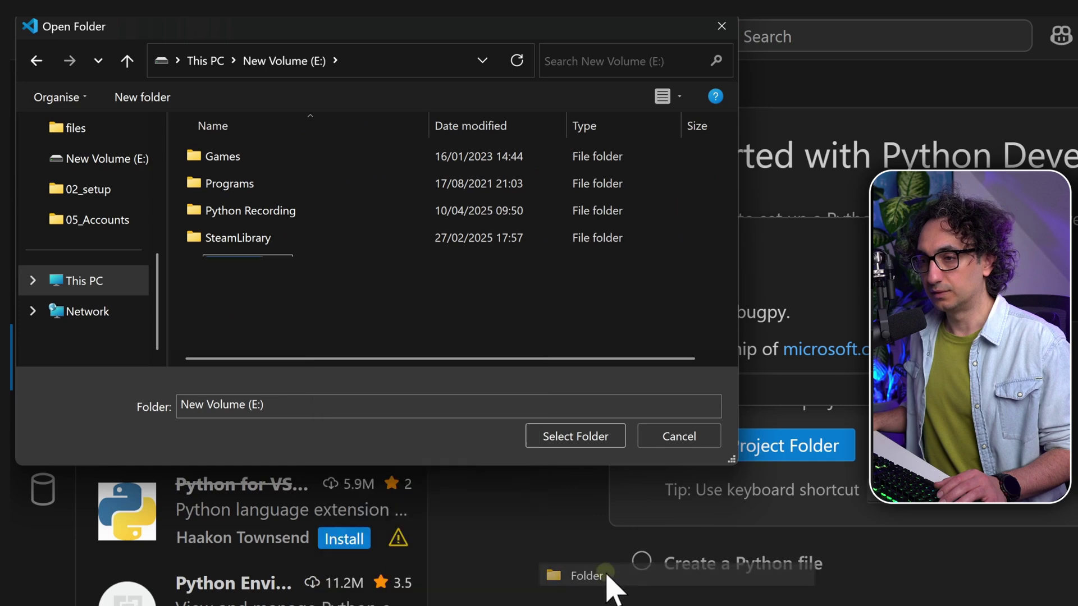
type("python_learning")
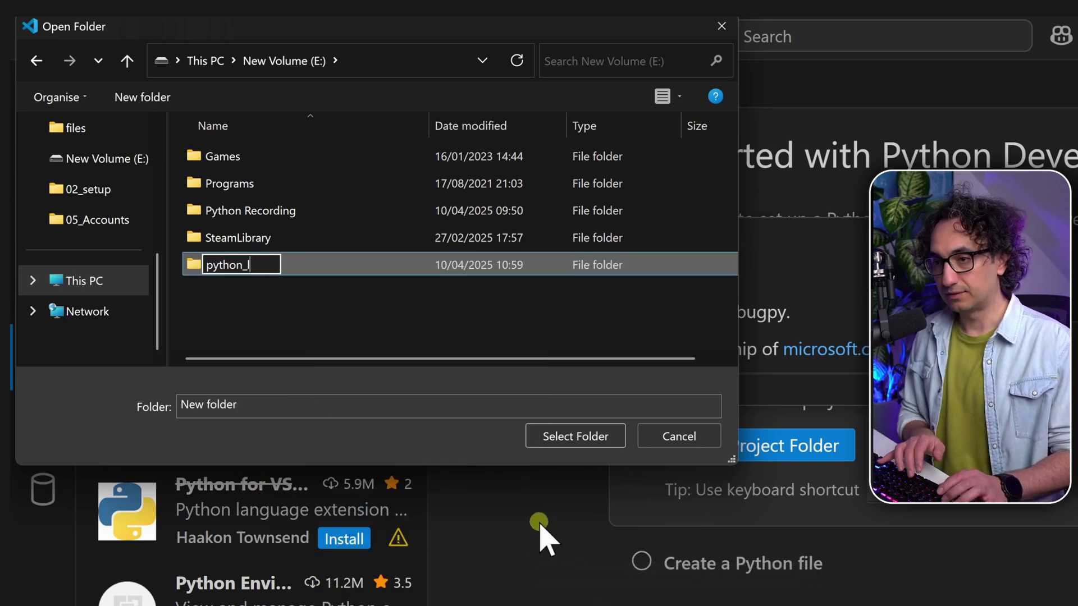
left_click(571, 436)
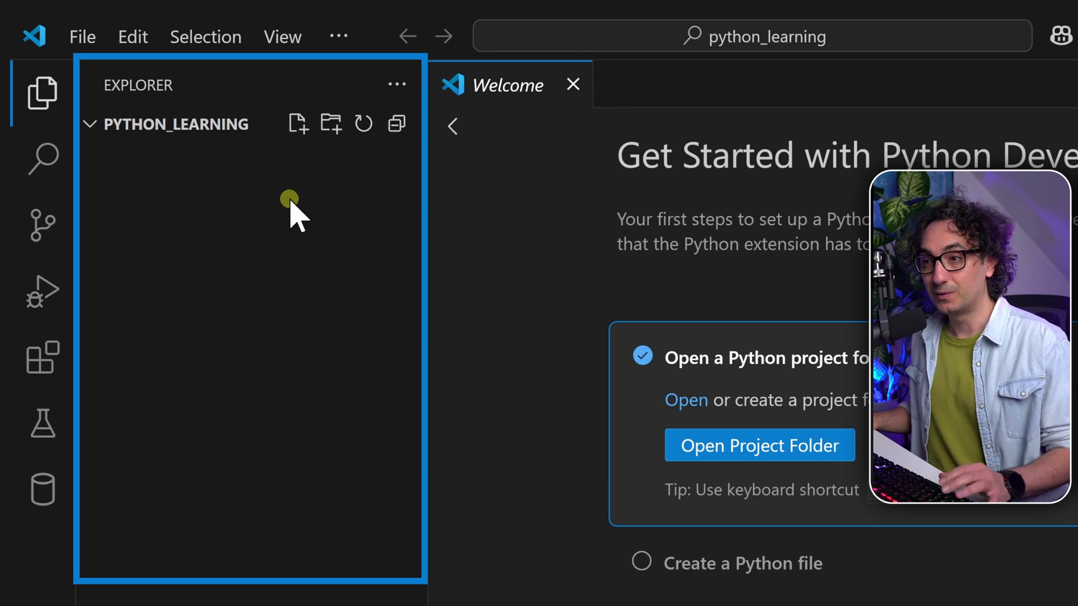
Add a new file named hello.py to the python_learning Explorer.
left_click(296, 137)
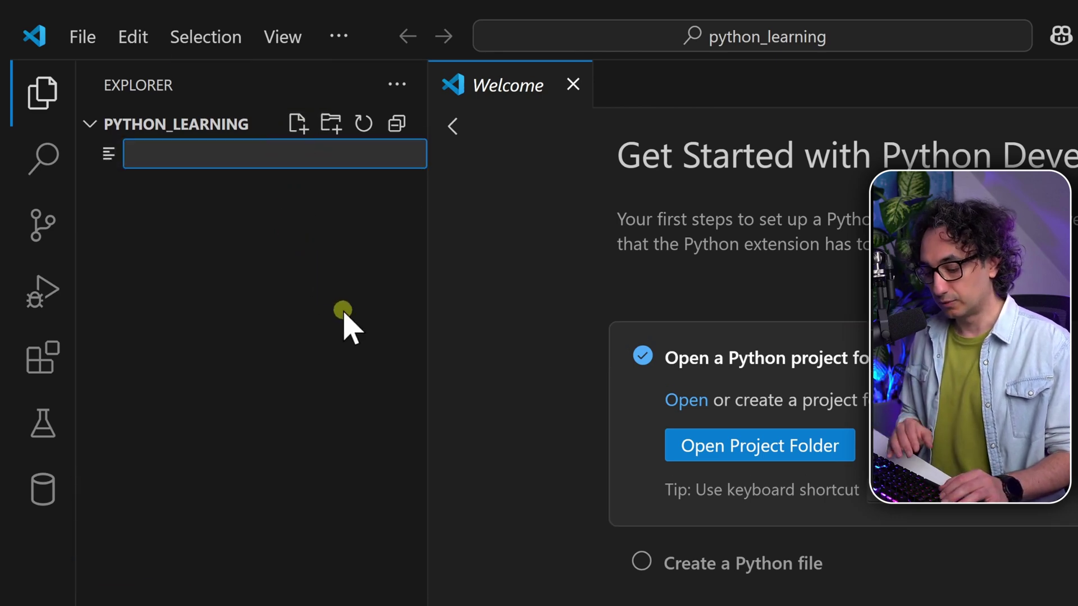
type("hello")
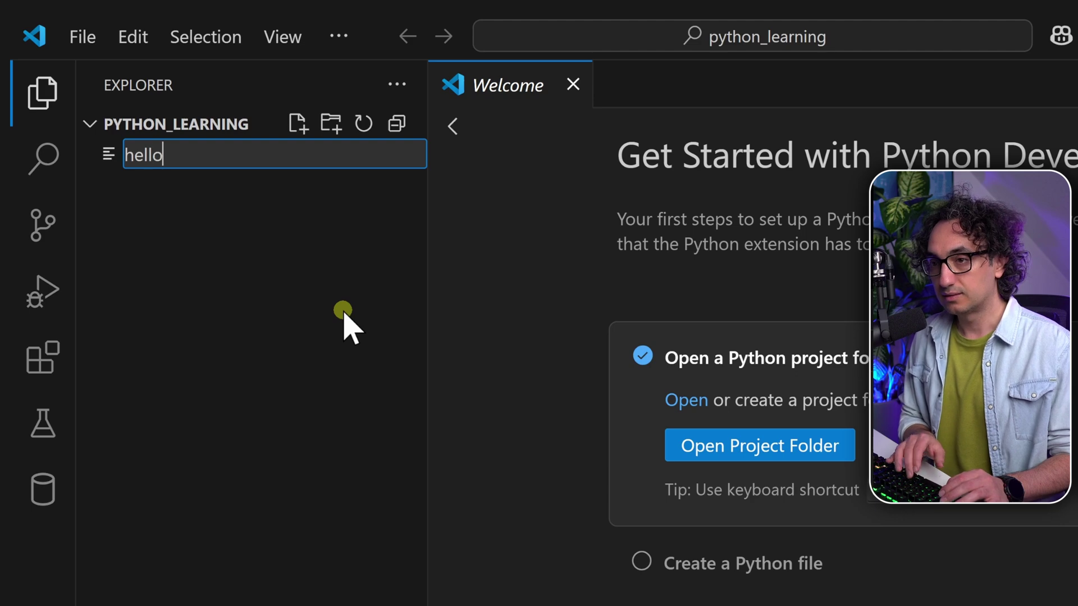
type(".")
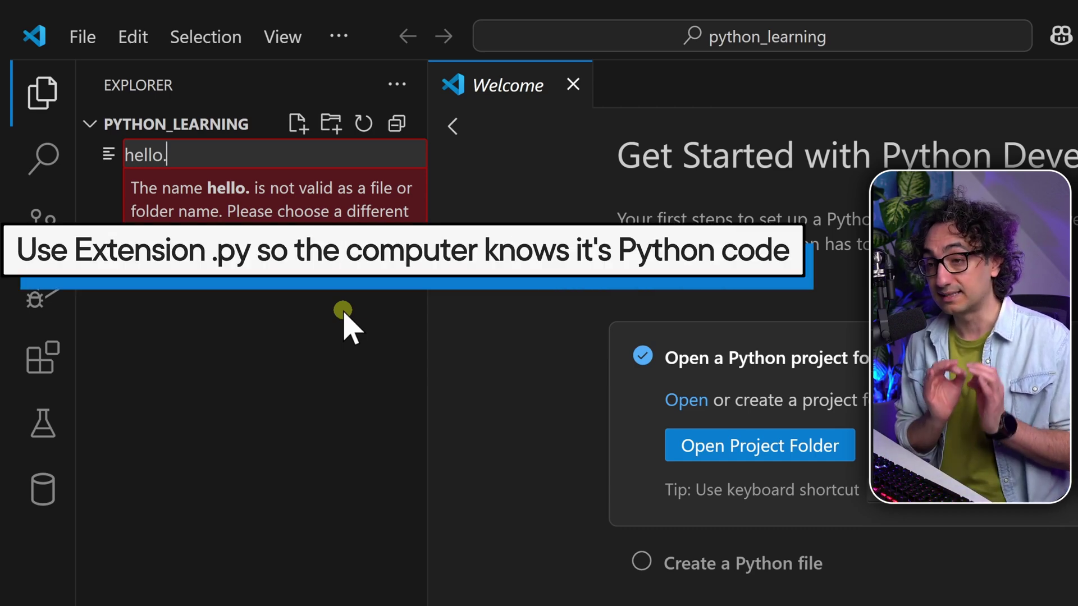
type("py")
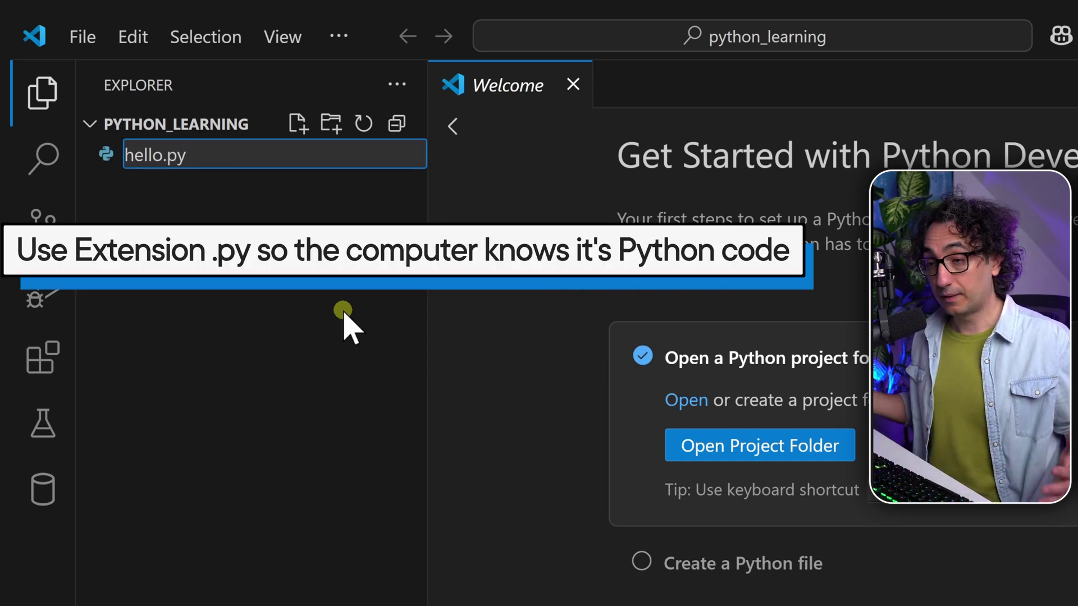
key("Return")
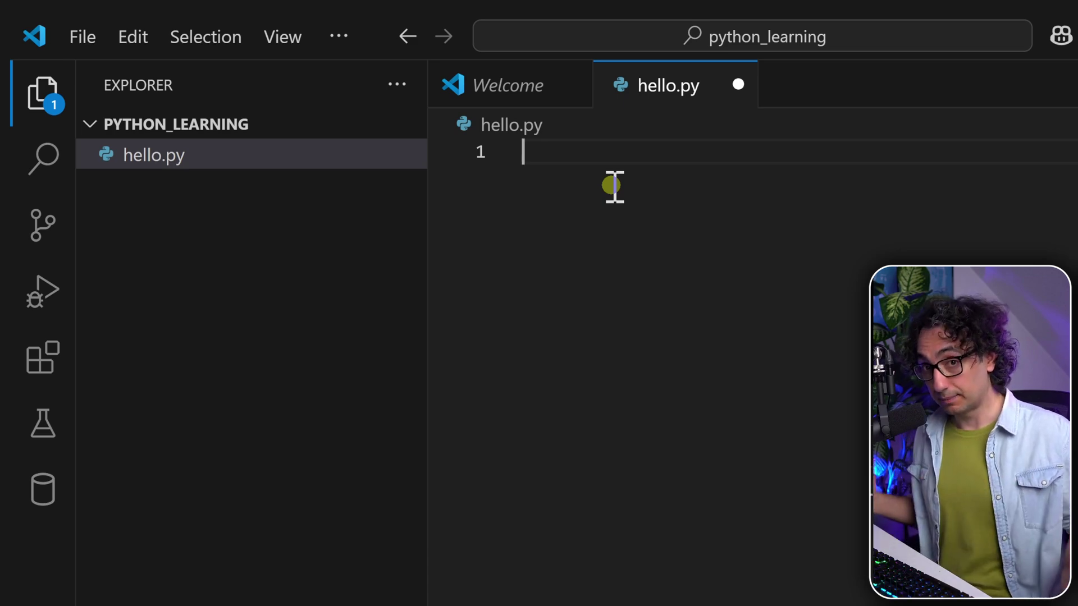
Write print("Hi, this is my first python code") on line 1 of hello.py.
type("print")
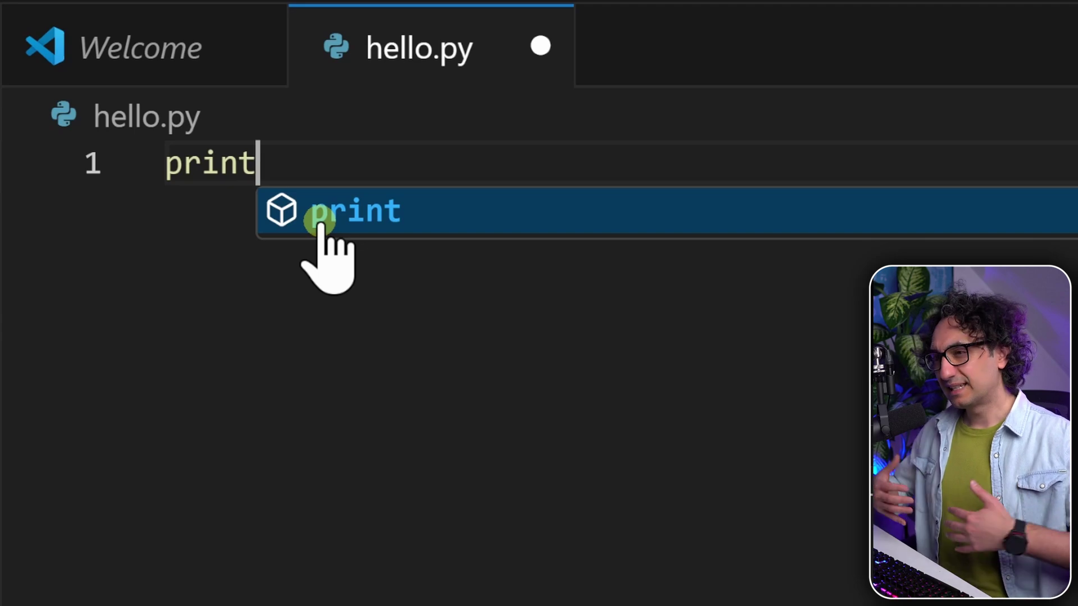
key("Escape")
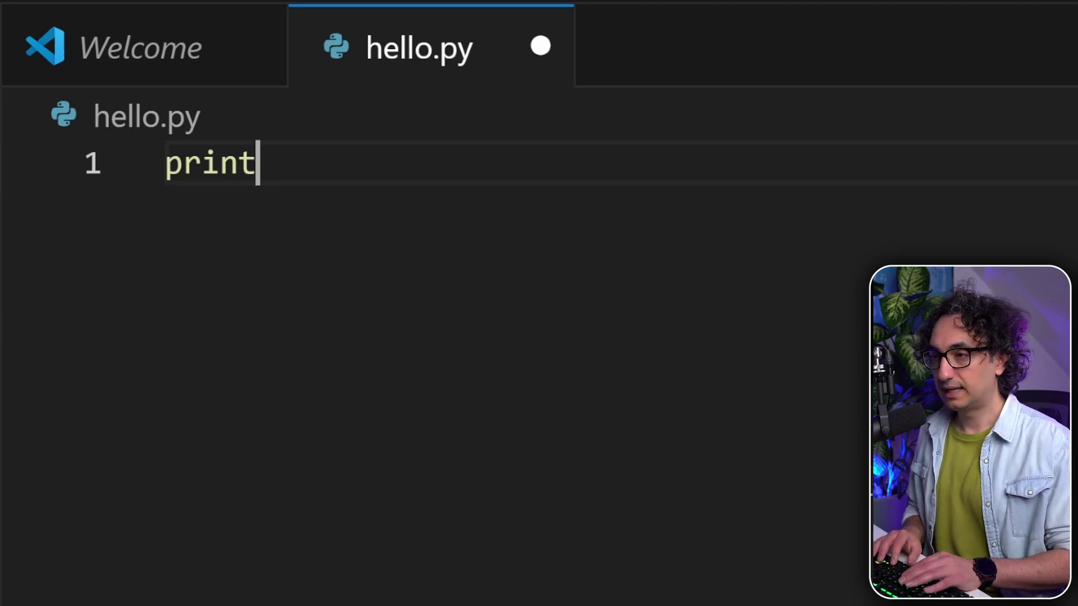
type("(")
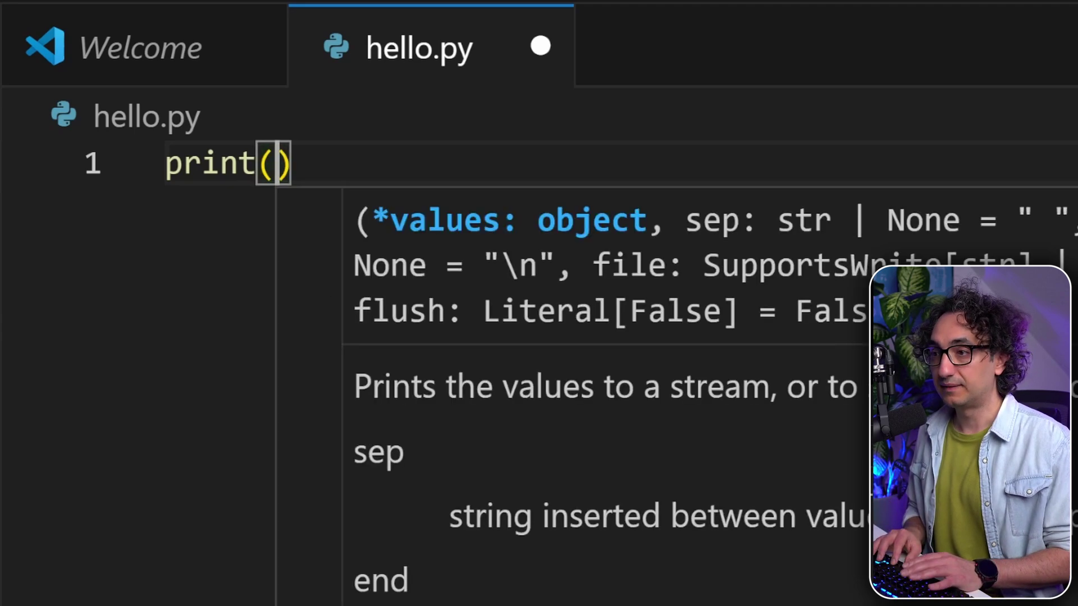
left_click(348, 354)
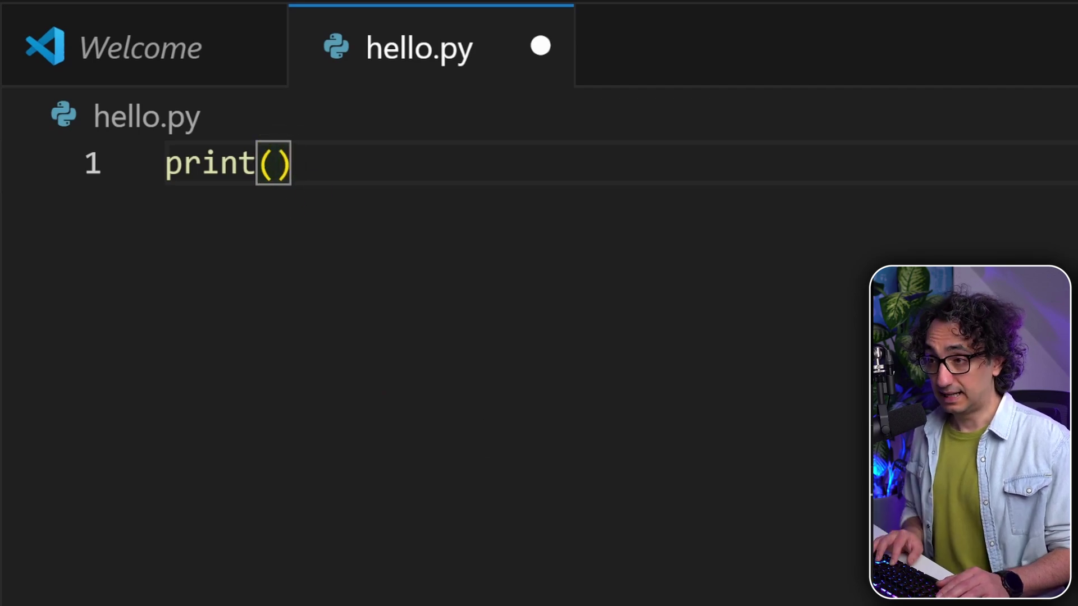
type("\"")
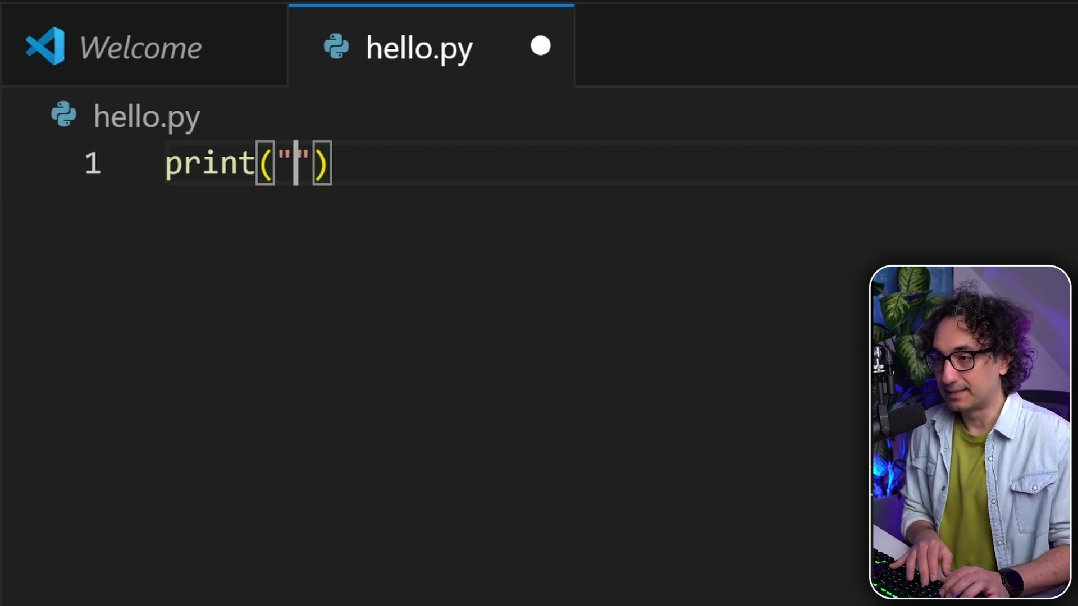
type("Hi, th")
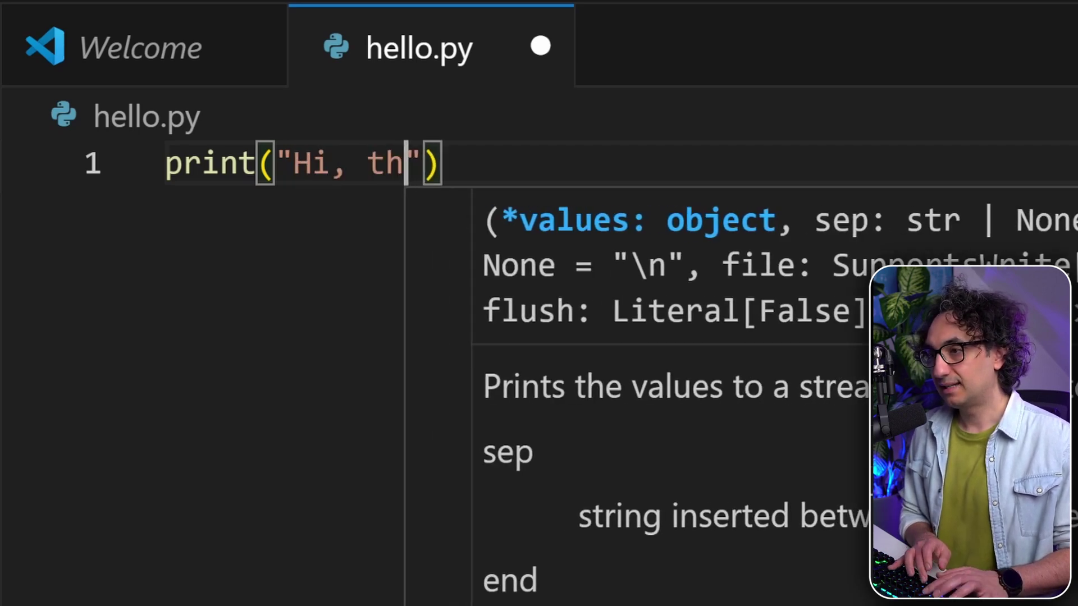
type("is is my first pyth")
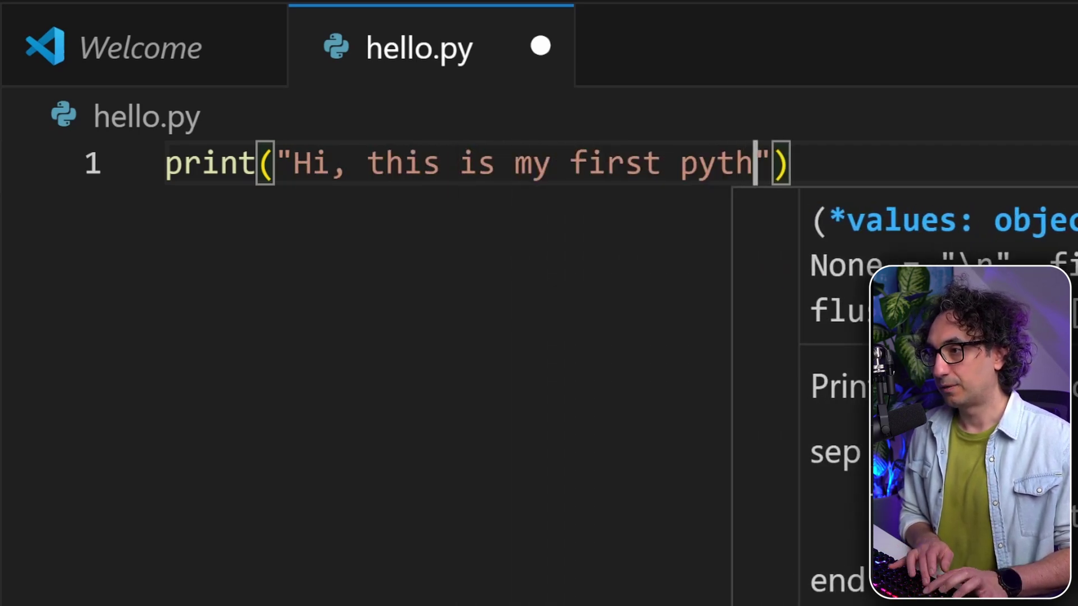
type("on code")
left_click(1053, 163)
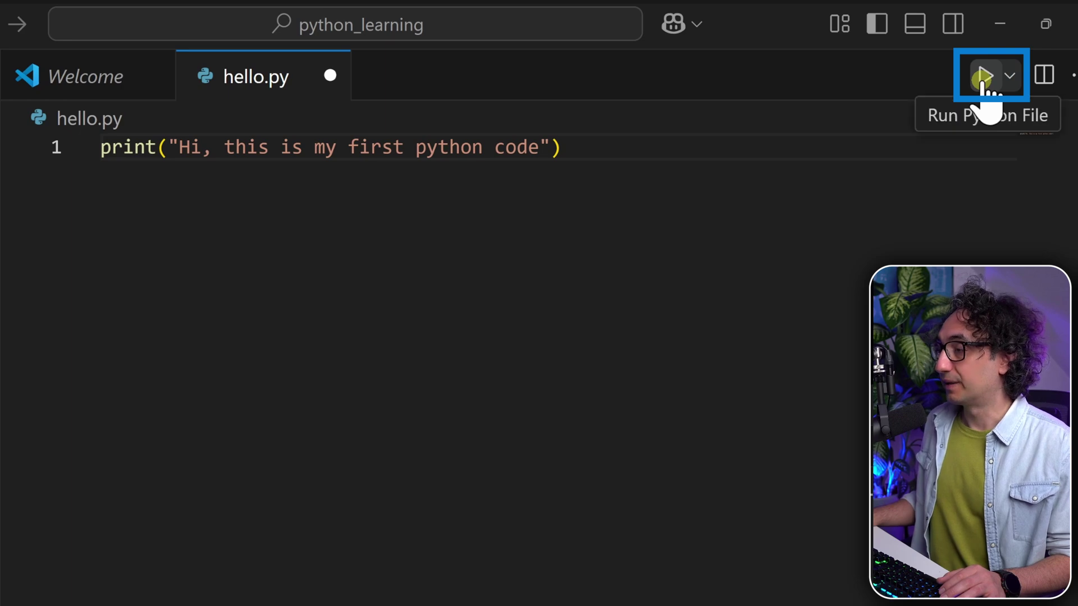
Run hello.py and select its run command and printed output in the terminal.
left_click(983, 77)
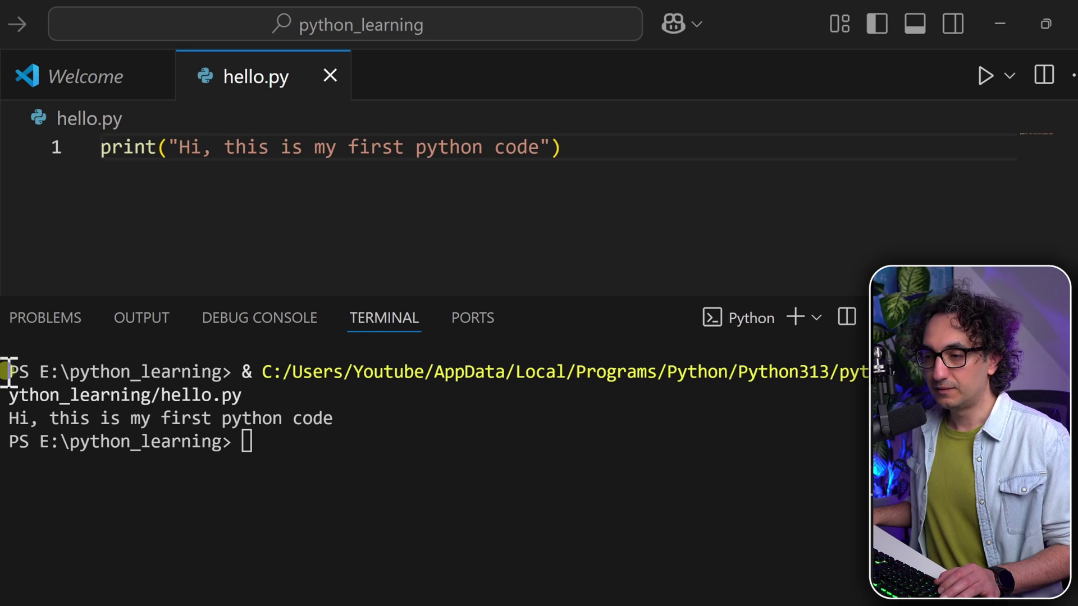
left_click_drag(8, 372, 241, 393)
left_click(362, 419)
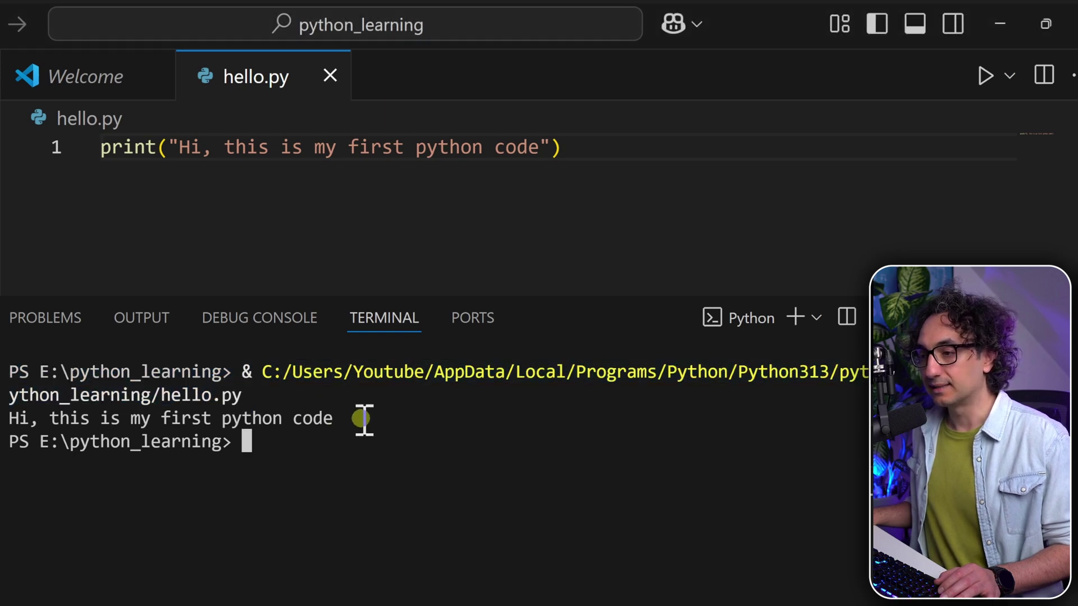
left_click_drag(356, 419, 6, 421)
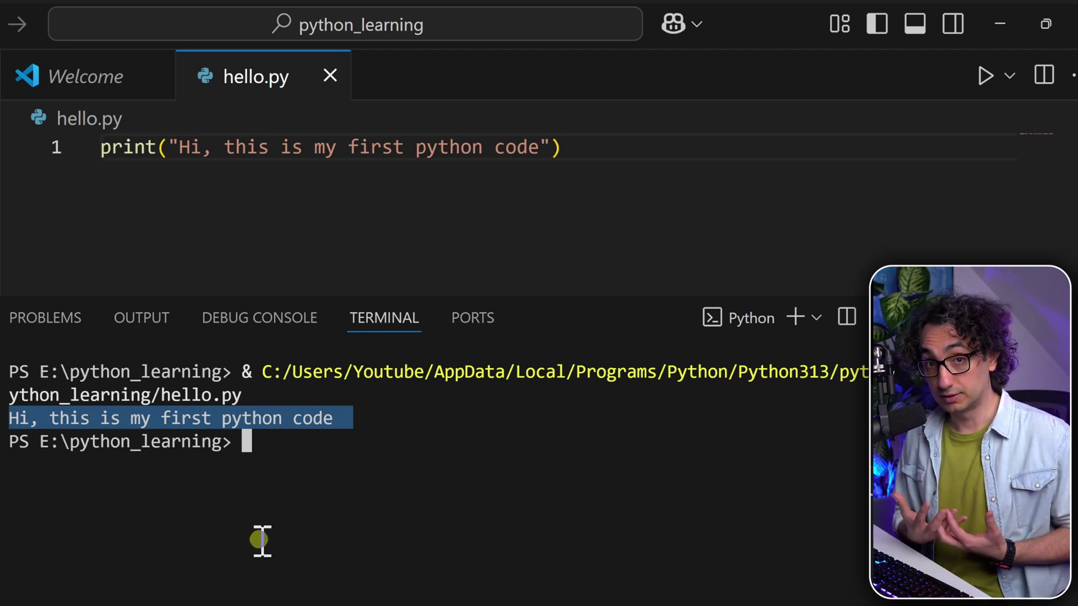
Select the line 1 print statement, then the program's output line in the terminal.
mouse_move(109, 150)
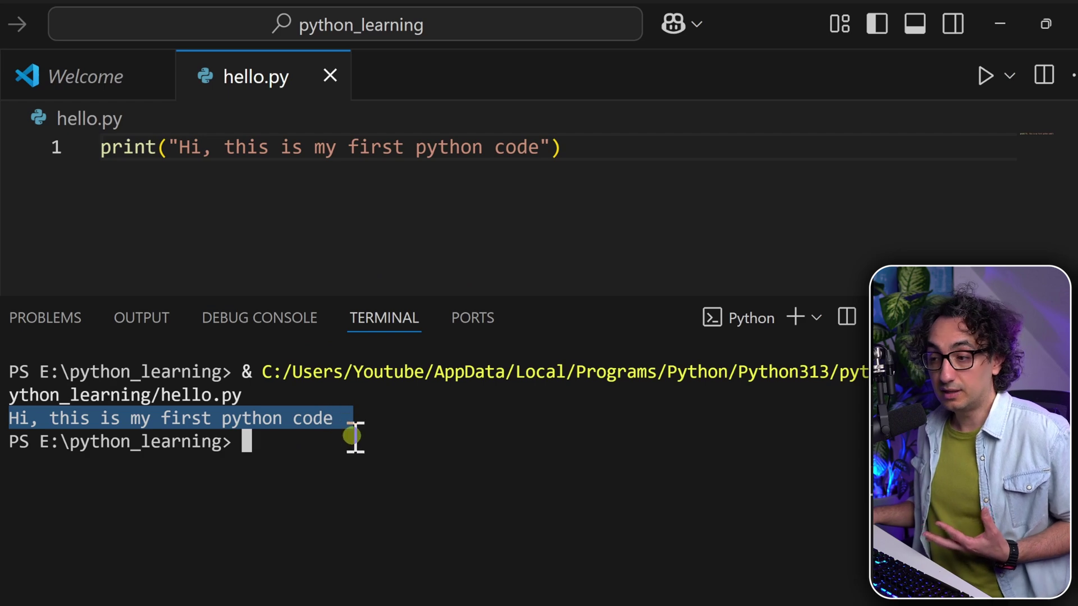
left_click(563, 147)
left_click_drag(582, 160, 89, 148)
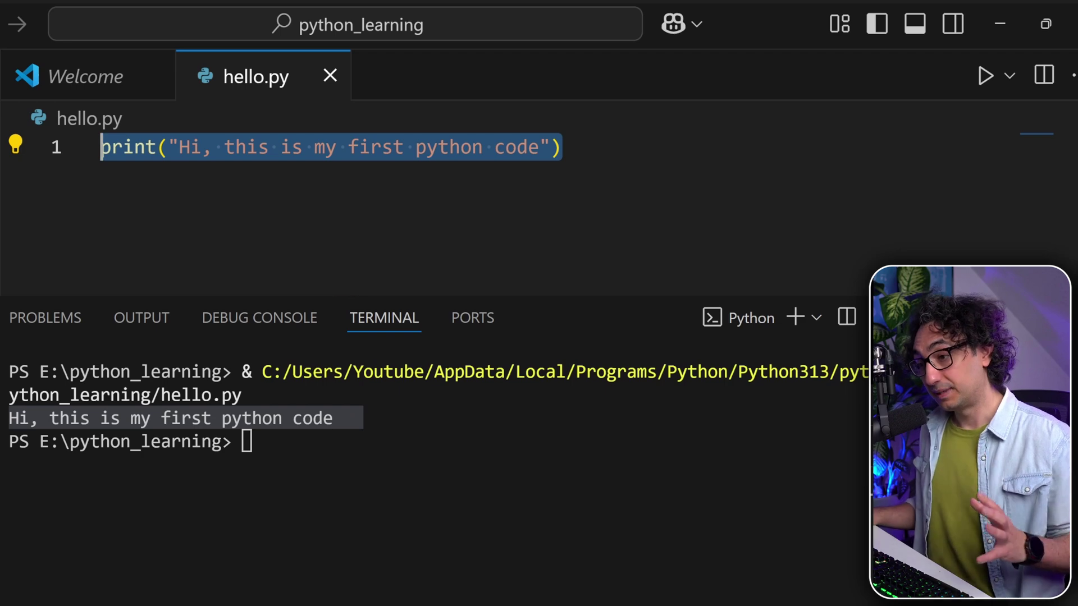
left_click(347, 435)
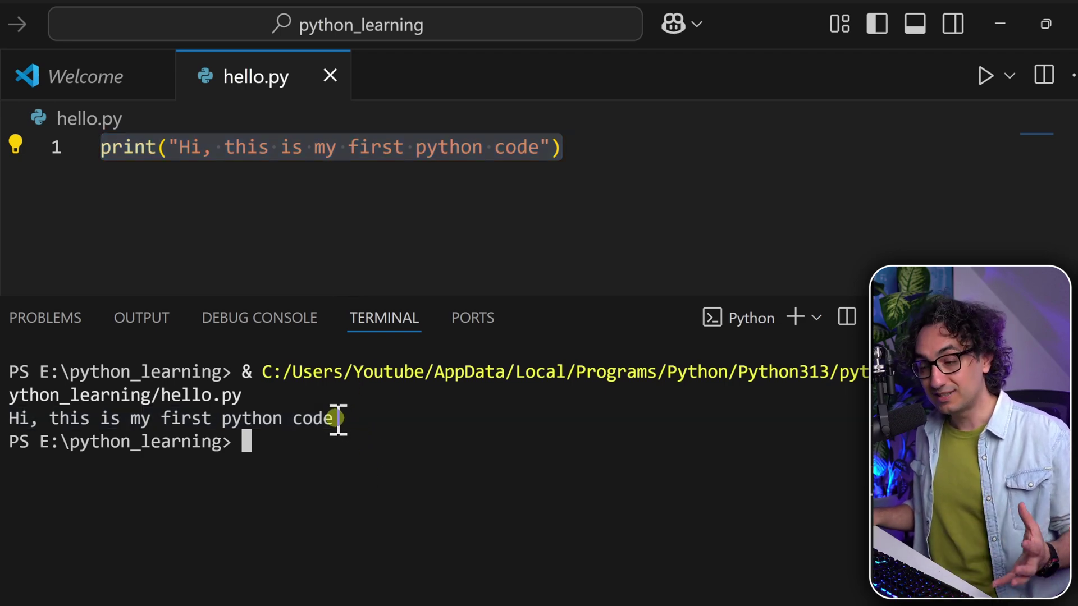
left_click_drag(339, 420, 9, 418)
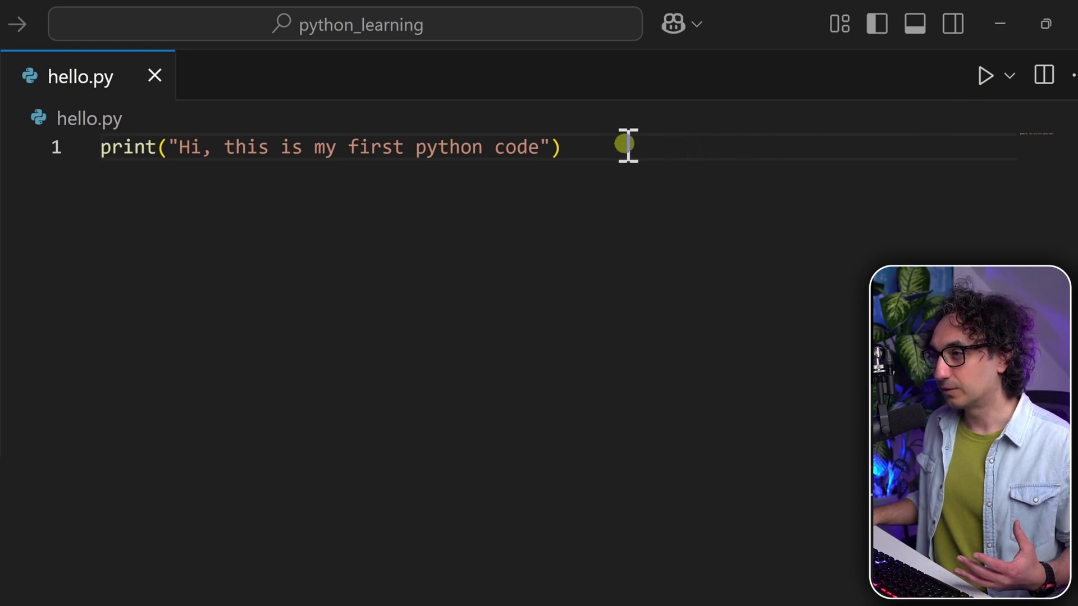
Open the Keyboard Shortcuts editor via the Command Palette's 'Preferences: Open Keyboard Shortcuts'.
left_click(606, 164)
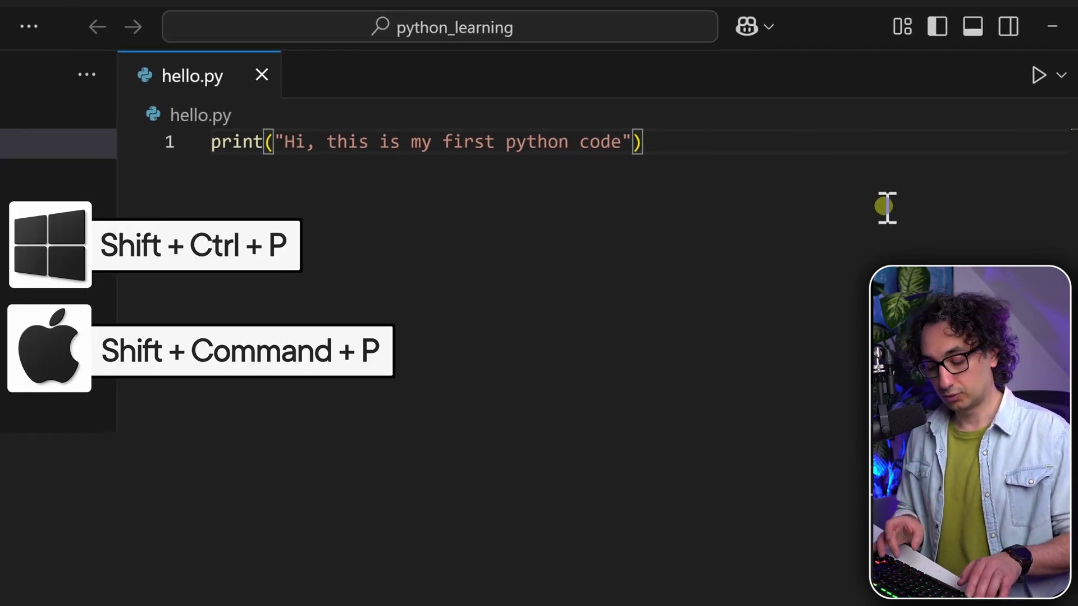
key("ctrl+shift+p")
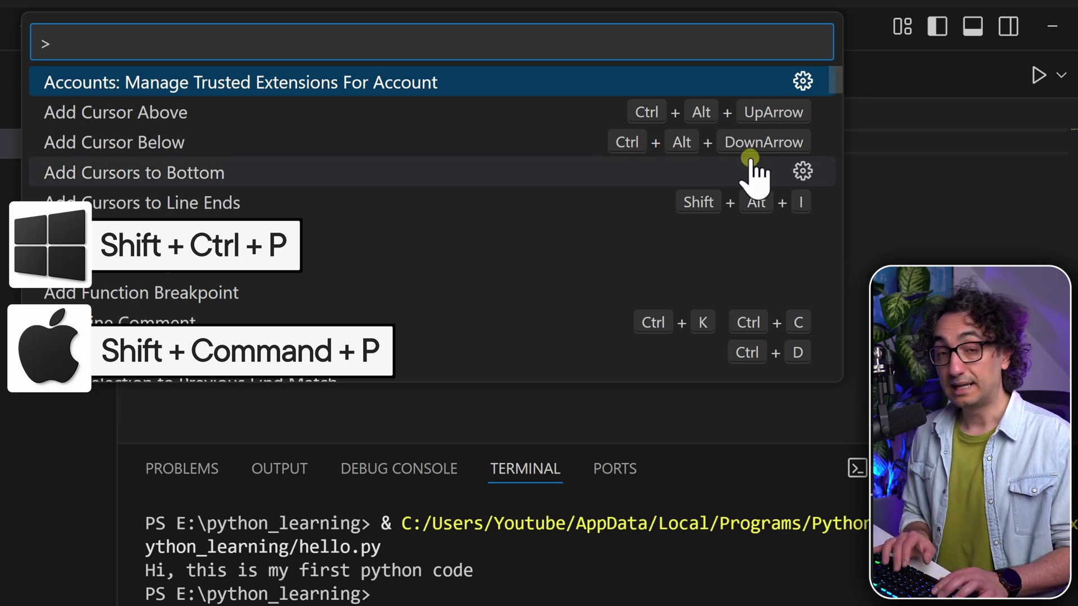
type("P")
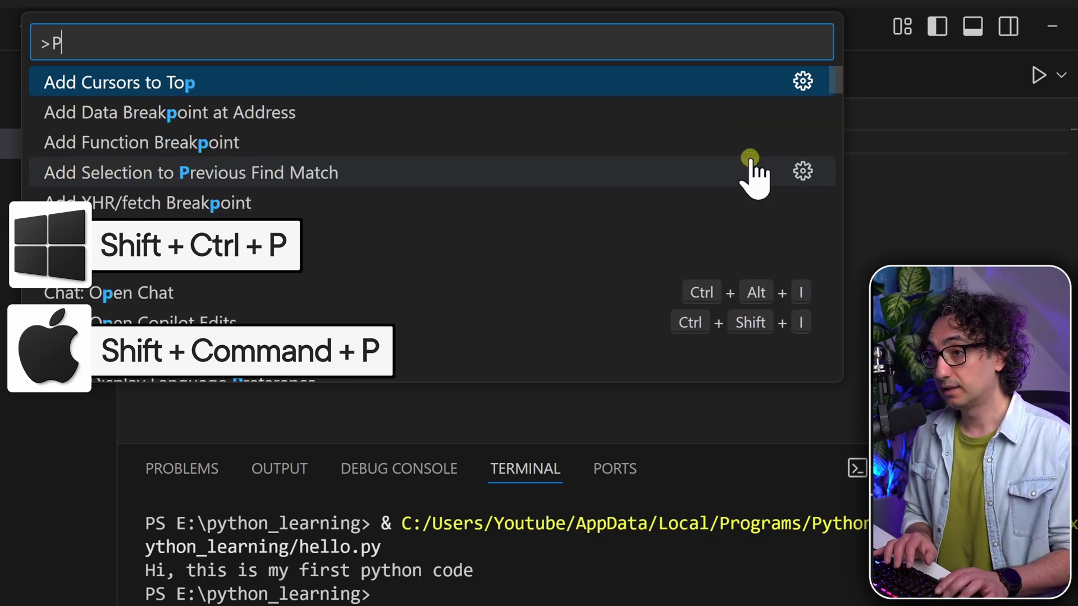
type("reference")
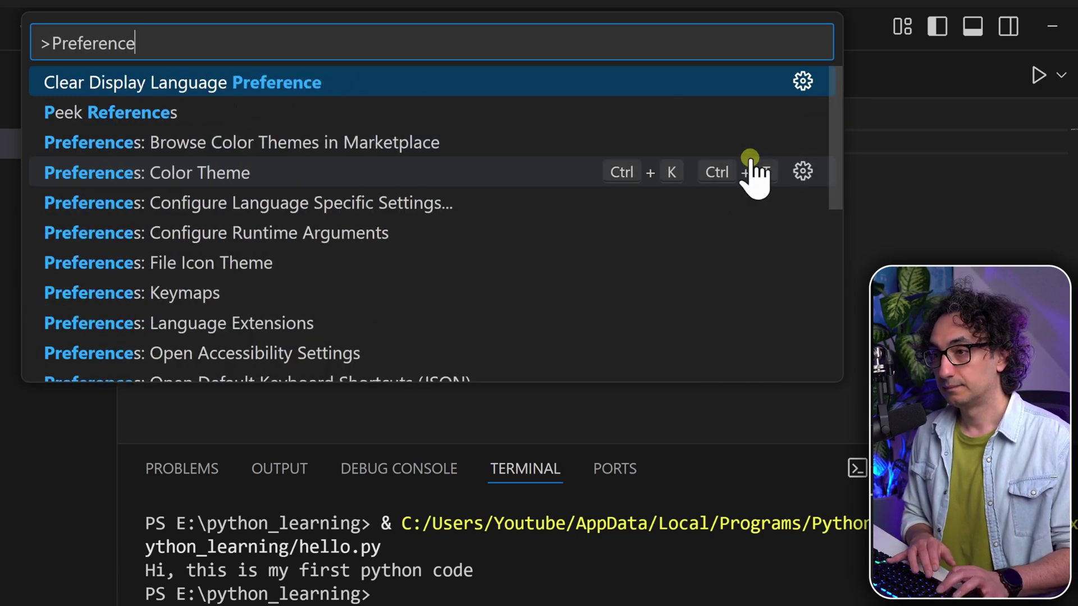
type("s: Open")
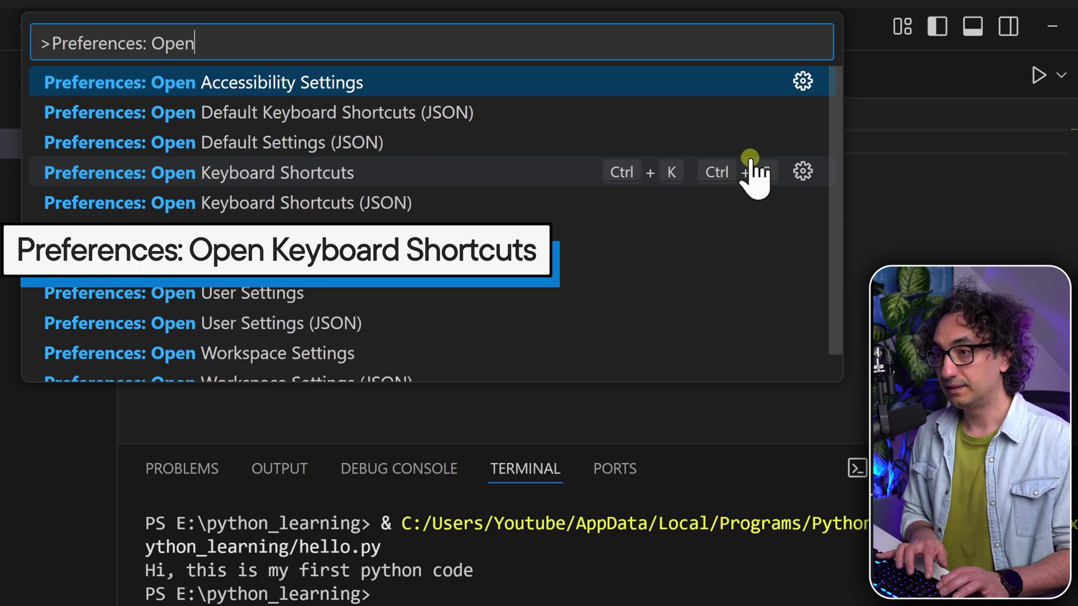
type(" Keyboard Sh")
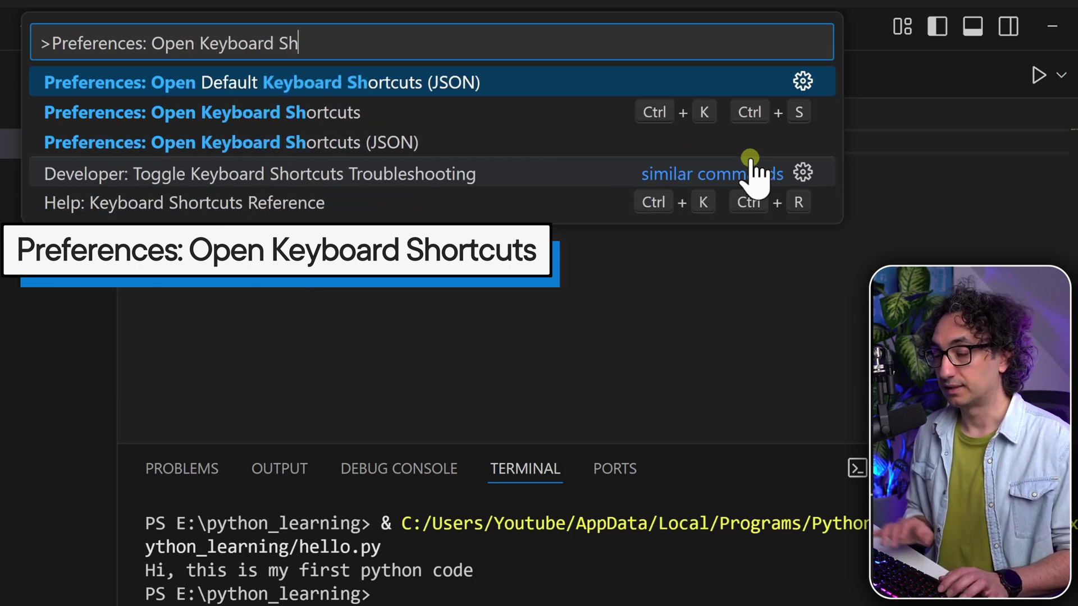
left_click(436, 113)
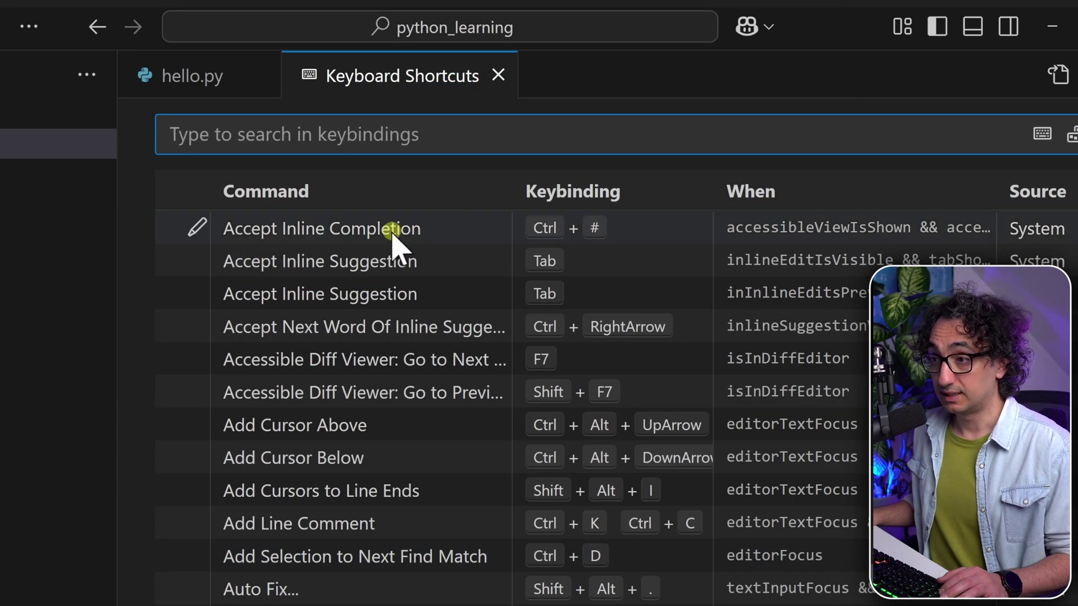
scroll(269, 363, "down", 1)
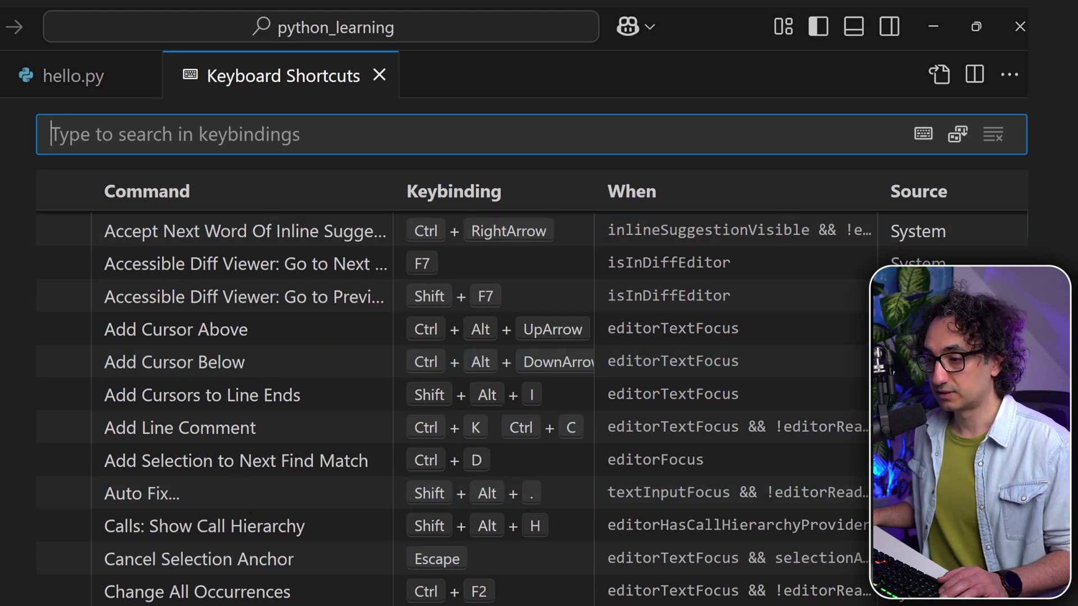
Search 'Run' in Keyboard Shortcuts and assign Ctrl+R to Python: Run Python File.
left_click(185, 135)
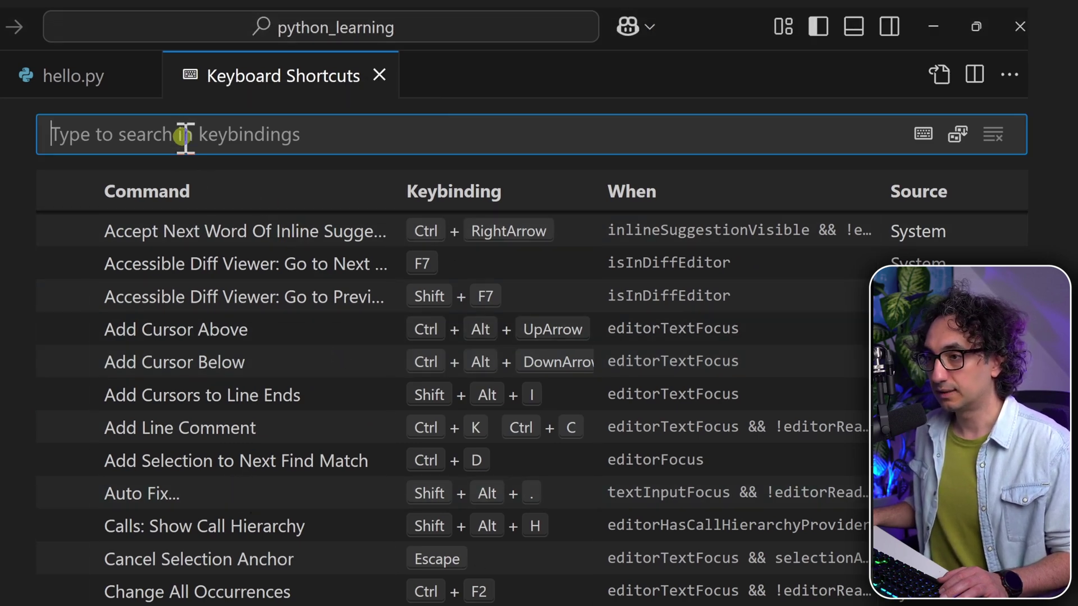
type("Ru")
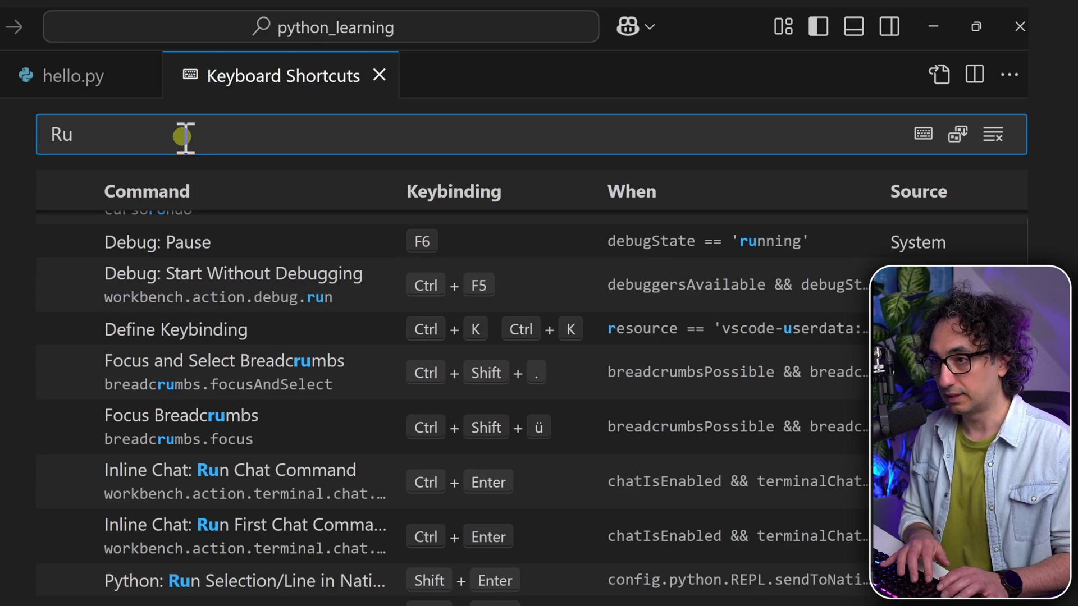
type("n python file")
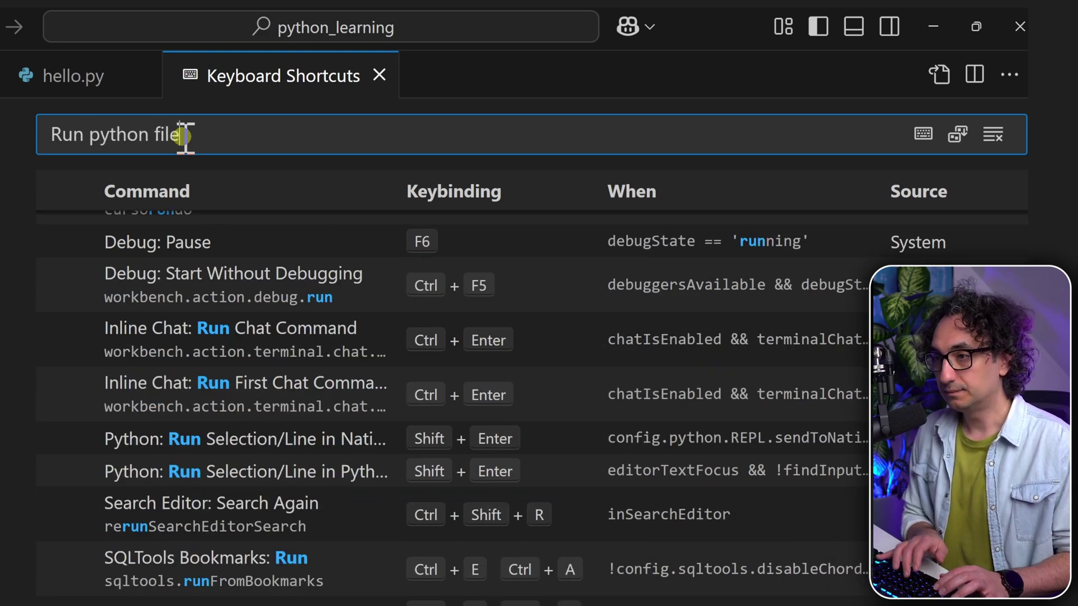
left_click(164, 239)
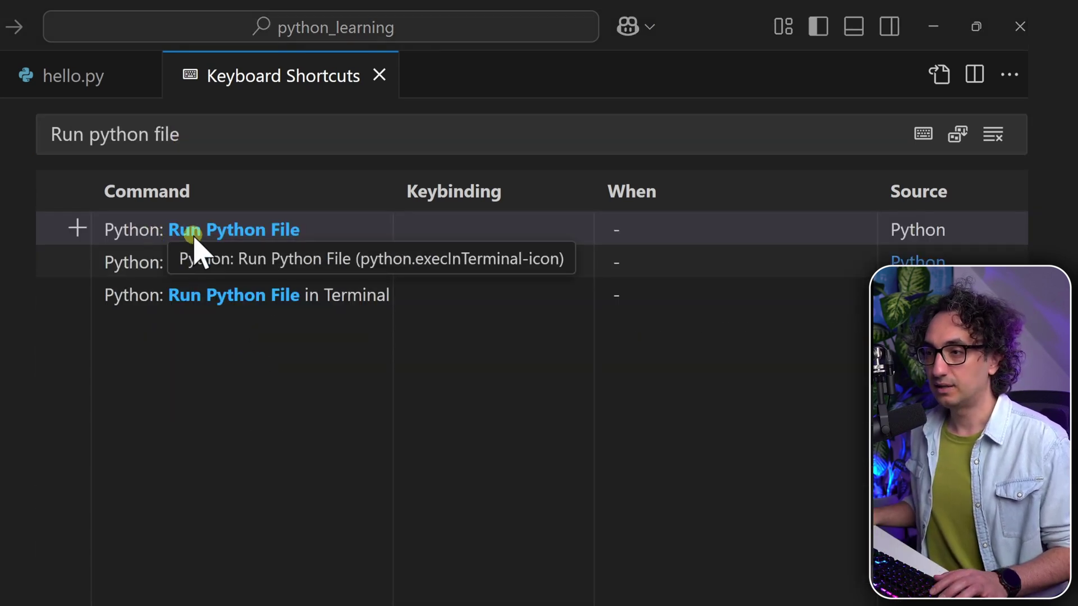
left_click(465, 234)
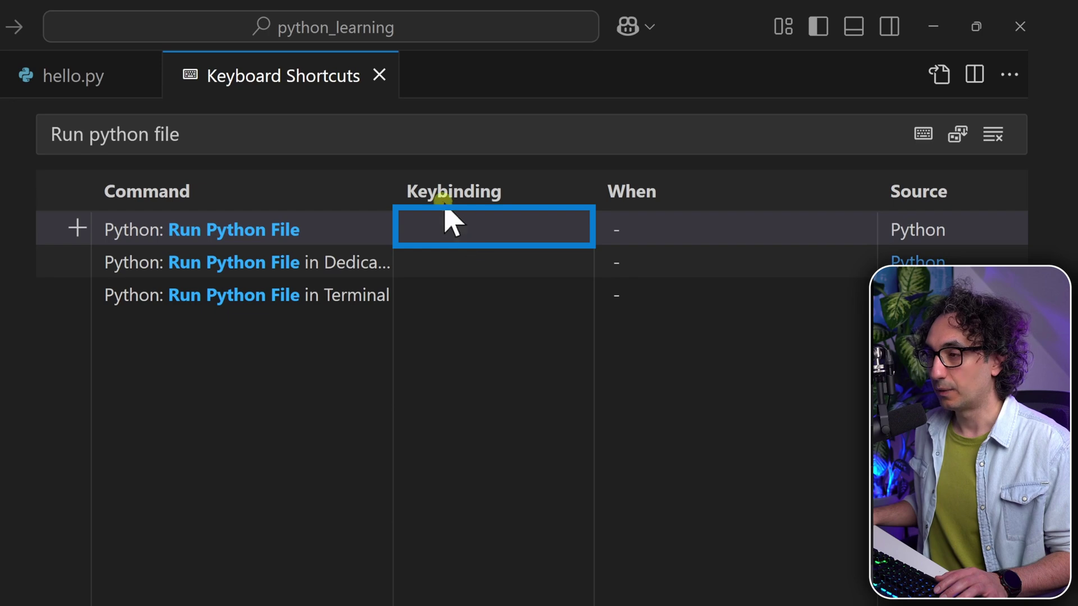
left_click(478, 227)
left_click(491, 238)
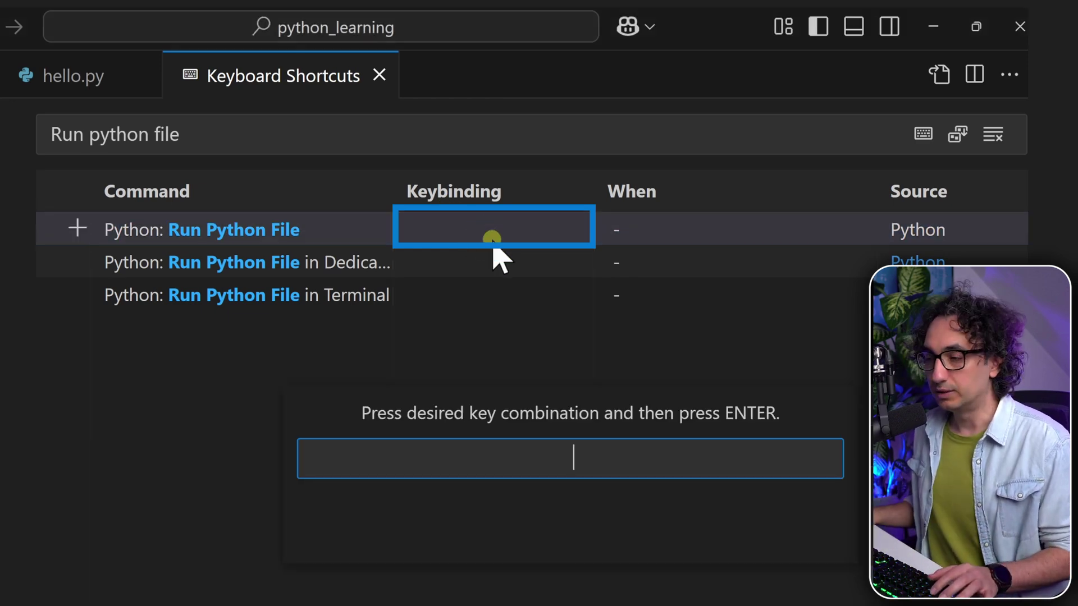
key("ctrl+r")
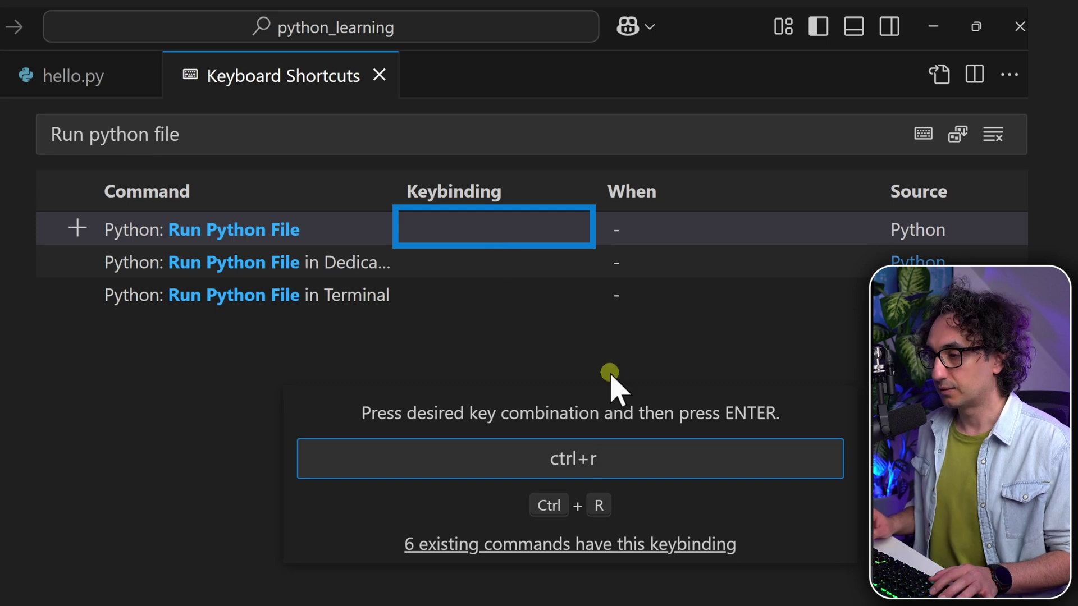
key("Return")
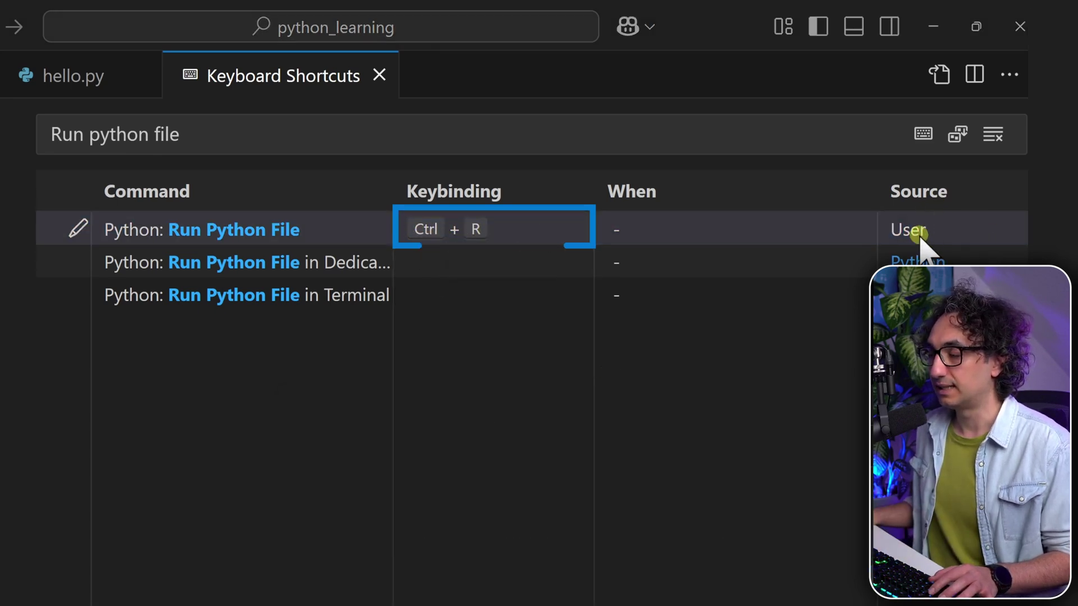
left_click(332, 466)
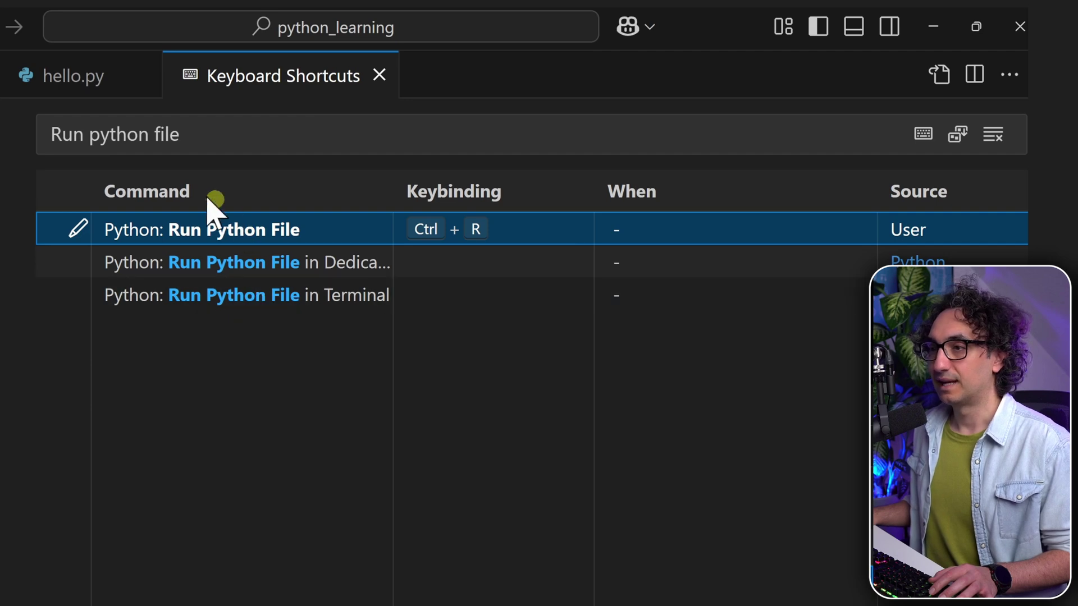
Rerun hello.py with Ctrl+F5 so the terminal prints 'Hi, this is my first python code' again.
left_click(77, 82)
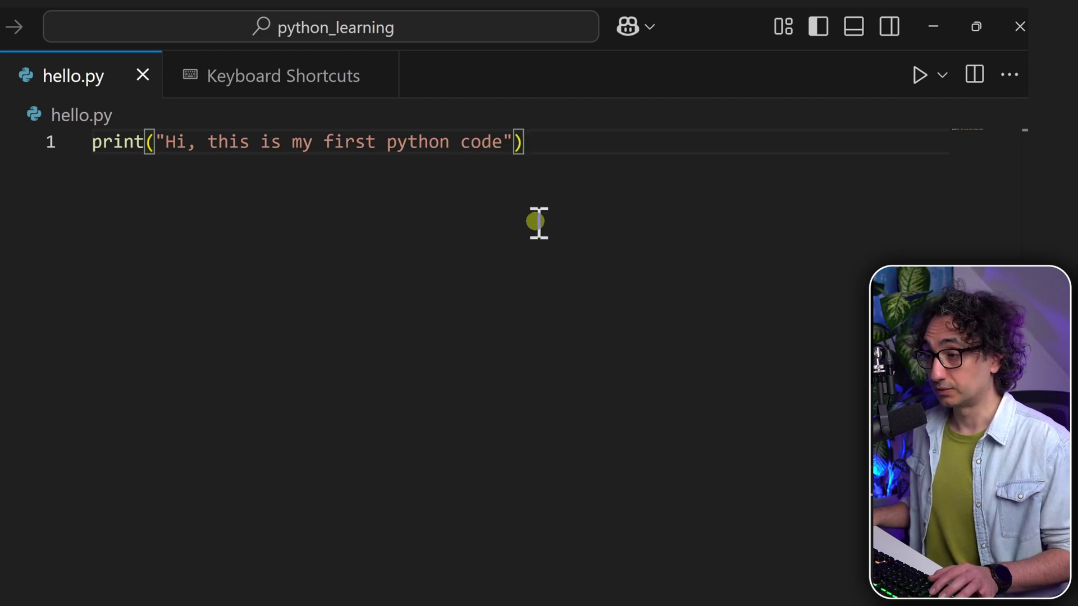
key("ctrl+F5")
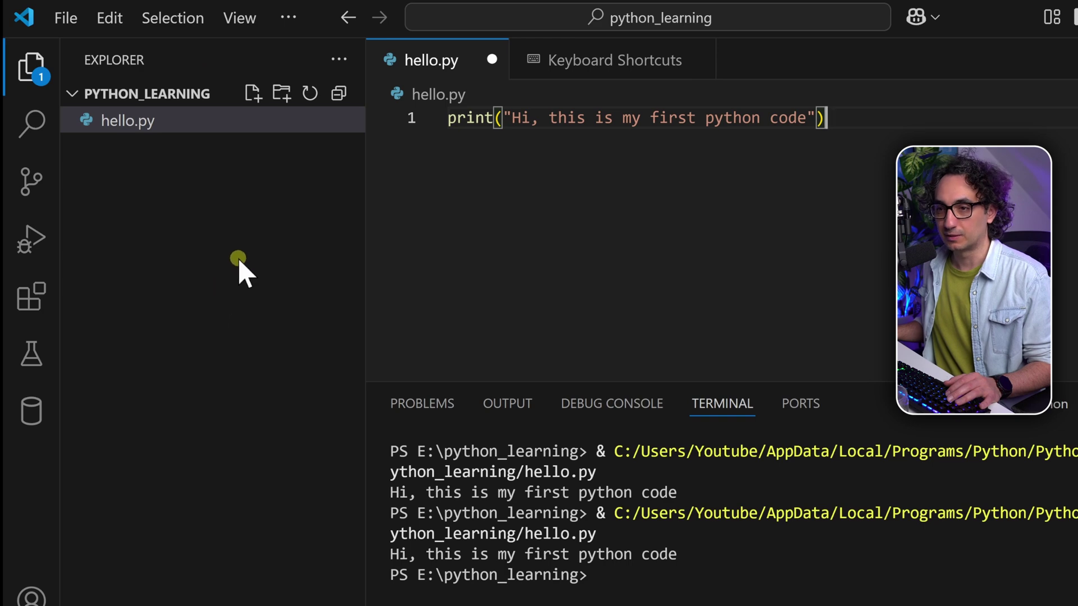
Search the marketplace for 'one dark pro' and browse the One Dark Pro extension page.
left_click(34, 301)
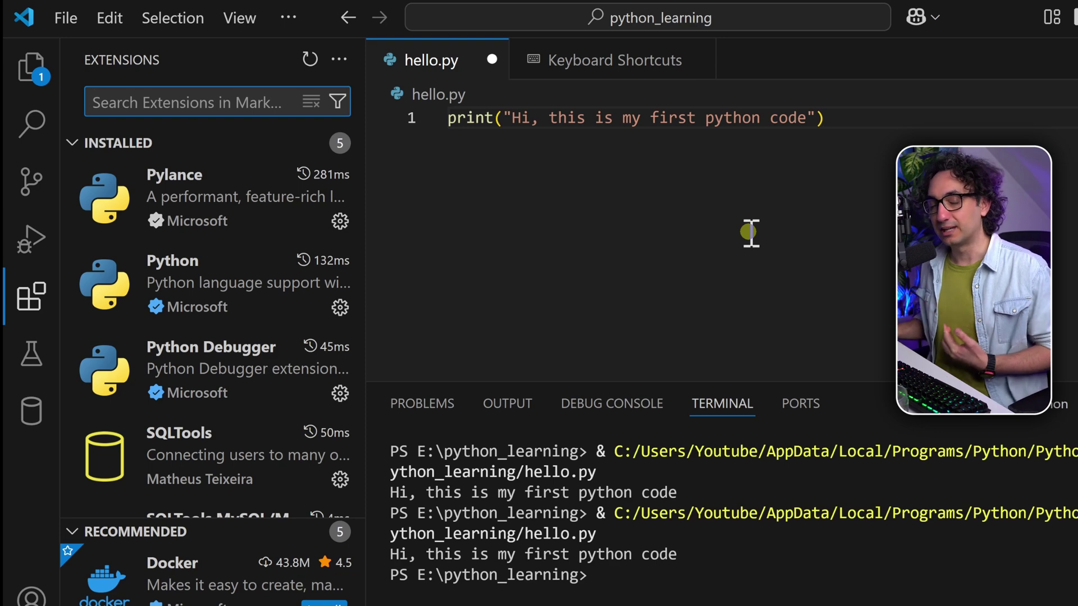
type("one")
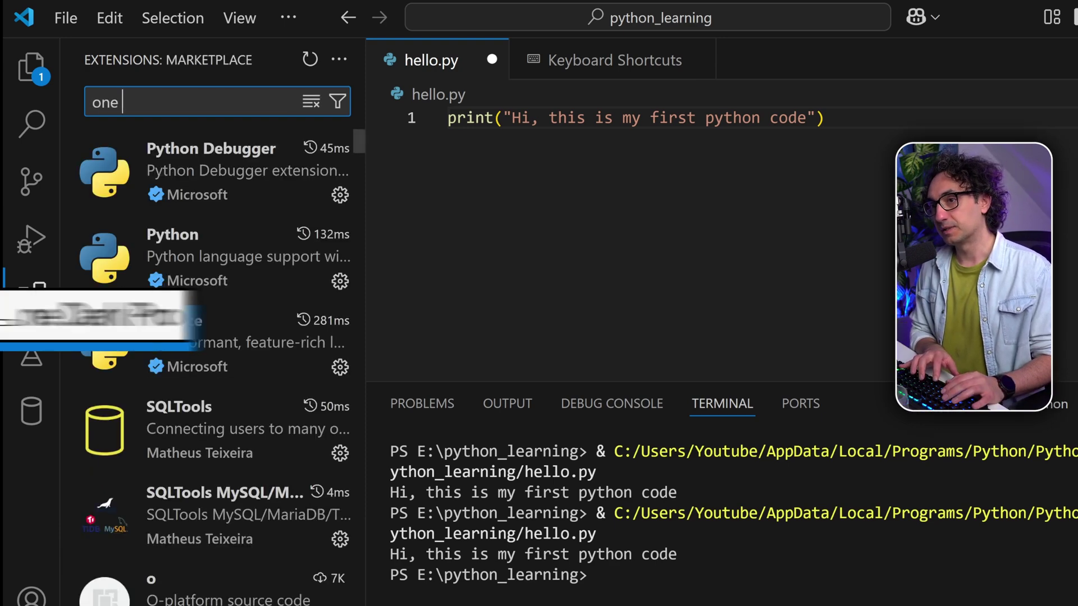
type(" dark pro")
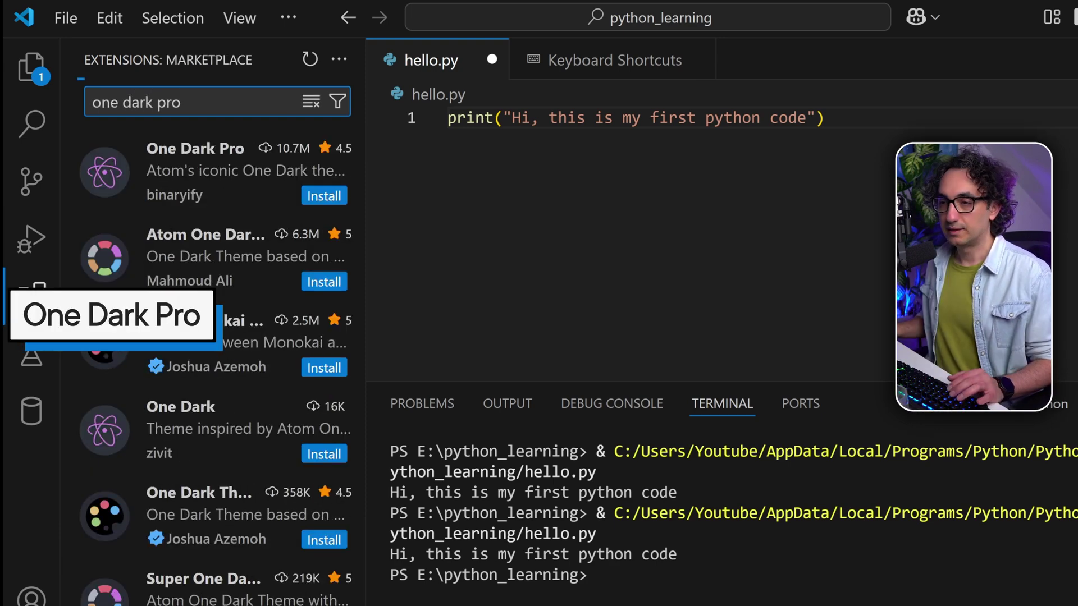
left_click(217, 174)
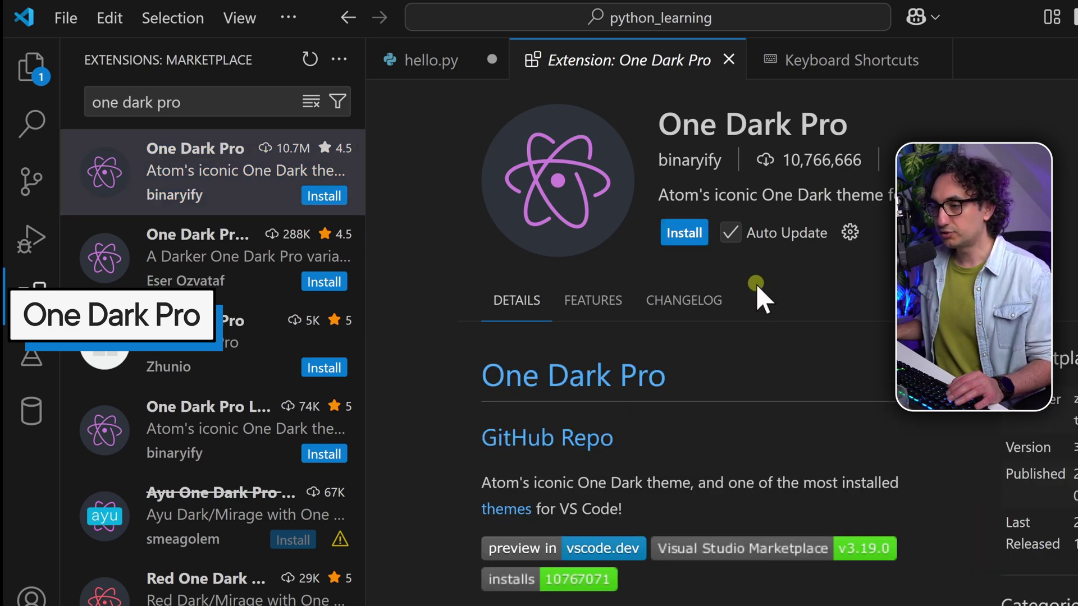
scroll(797, 444, "down", 10)
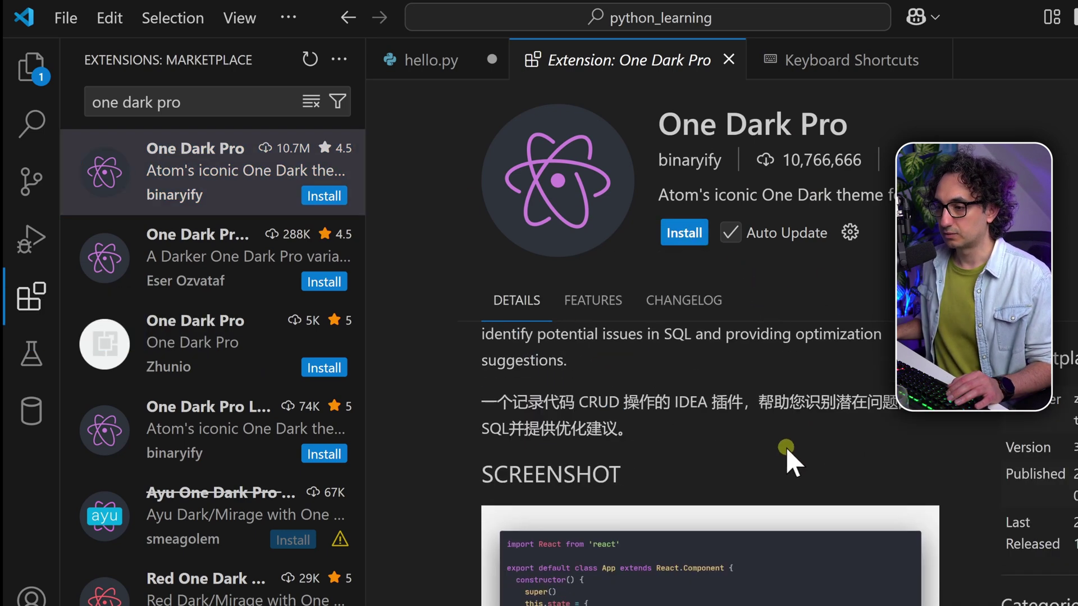
scroll(649, 497, "down", 4)
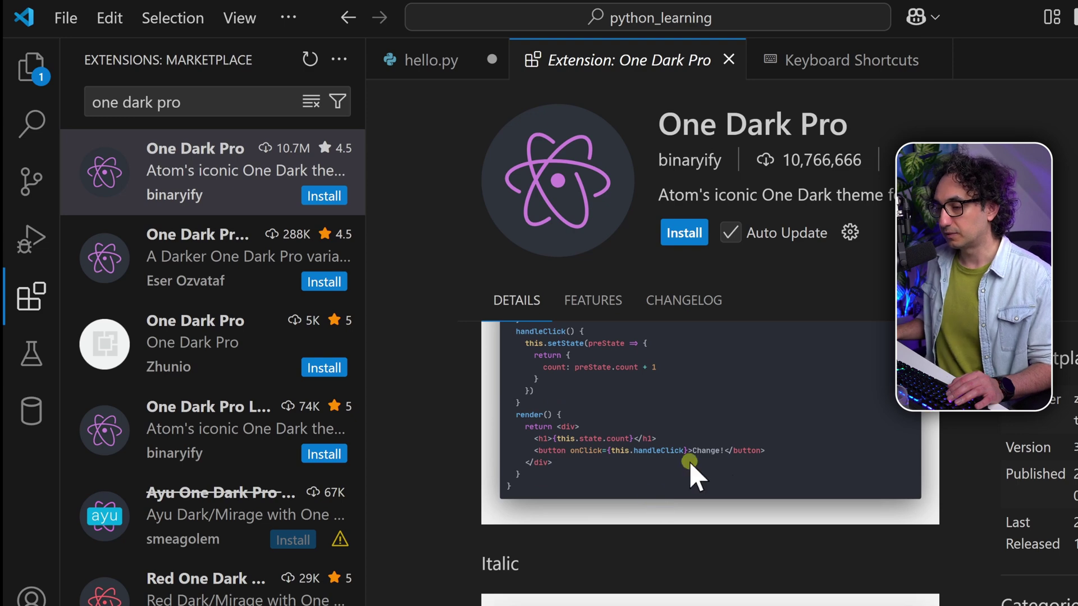
scroll(724, 443, "up", 8)
scroll(762, 428, "up", 5)
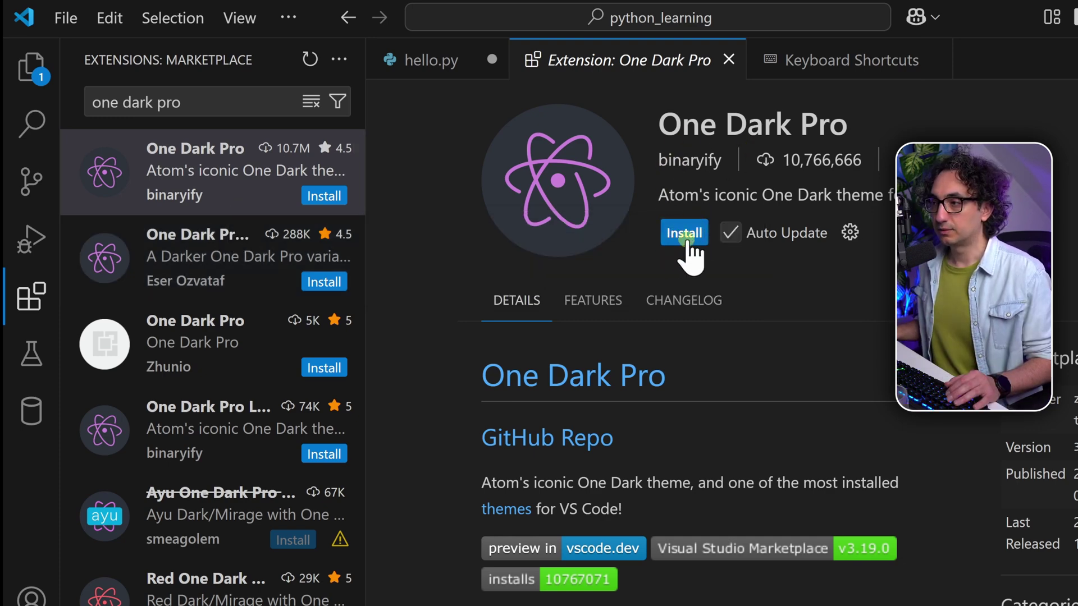
Replace the search with 'Ayu' and scroll through the Ayu theme's README.
left_click(224, 110)
key("ctrl+a")
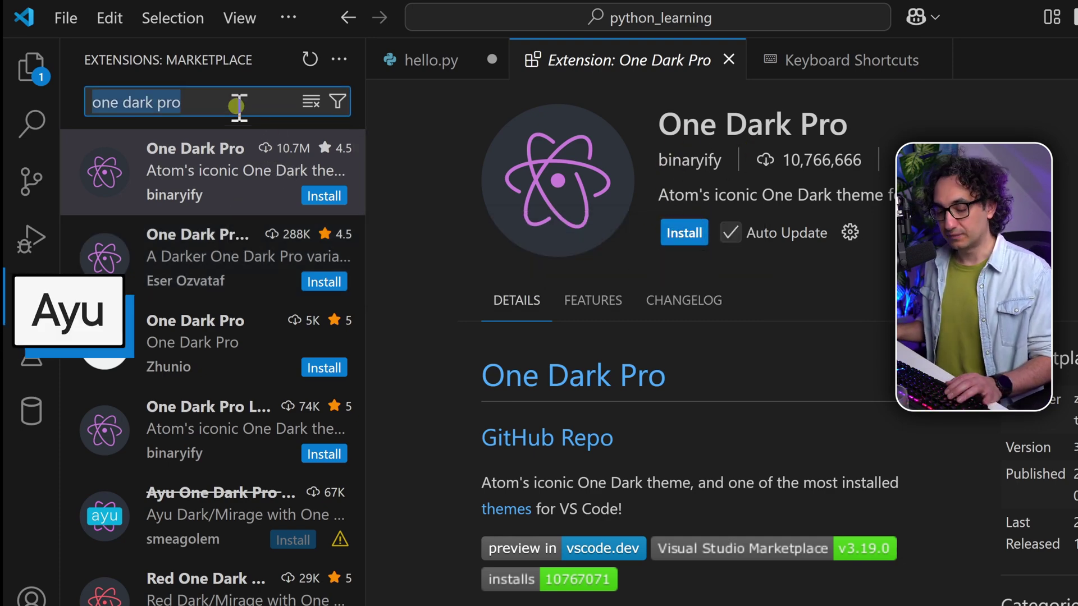
type("Ayu")
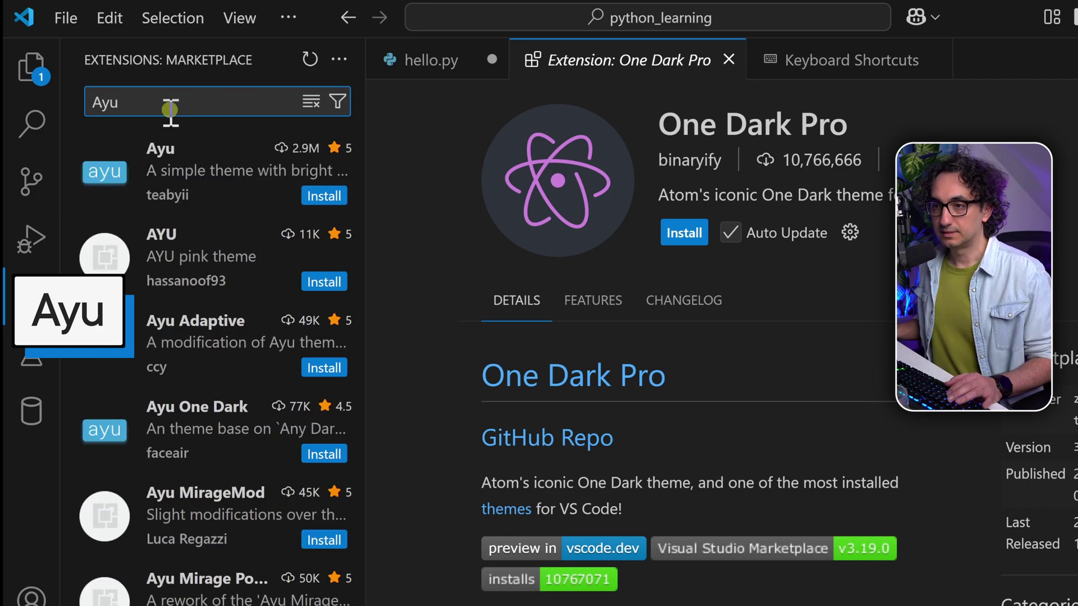
left_click(170, 171)
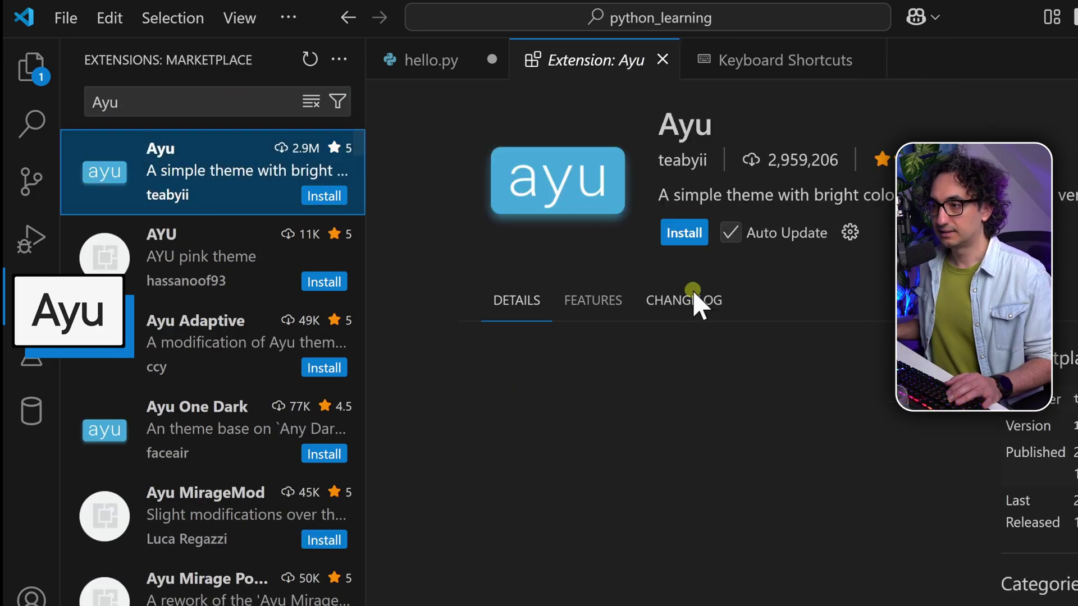
left_click_drag(968, 393, 964, 523)
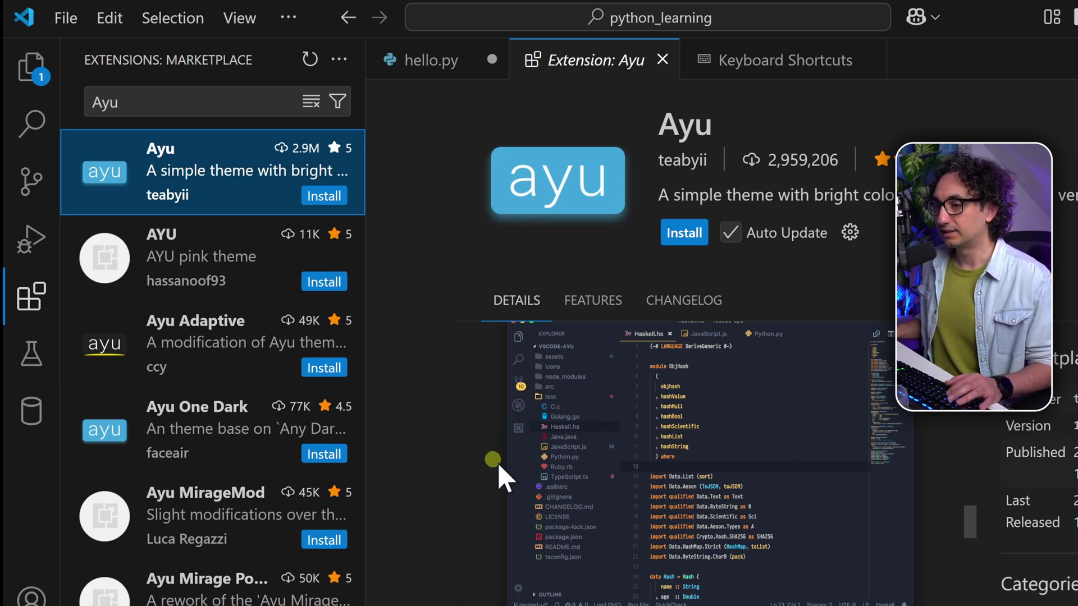
Search 'Monokai pro' and scroll through the Monokai Pro extension's details page.
left_click(183, 101)
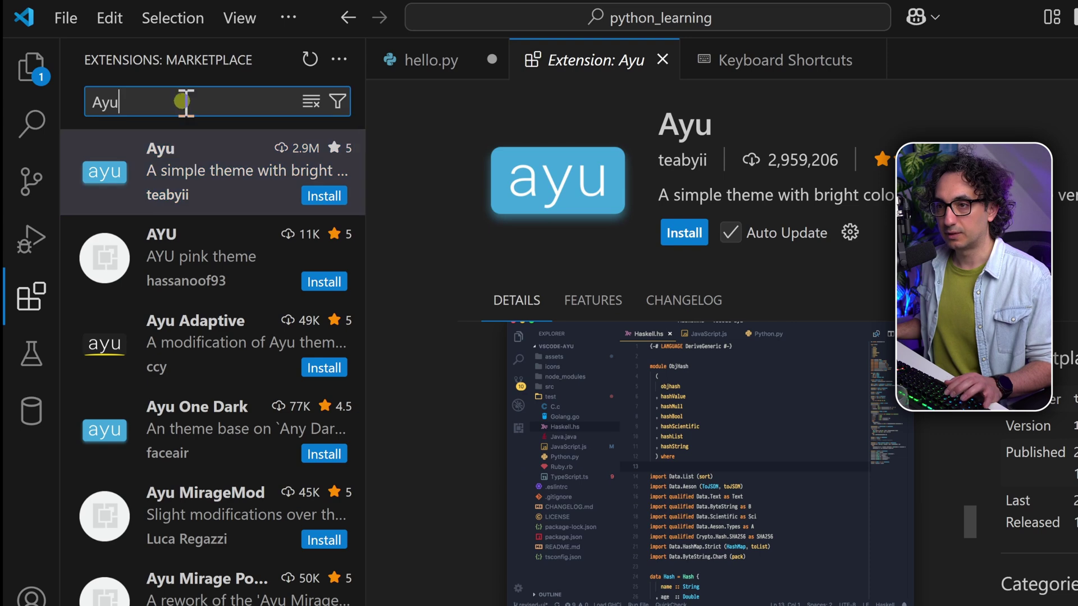
double_click(186, 101)
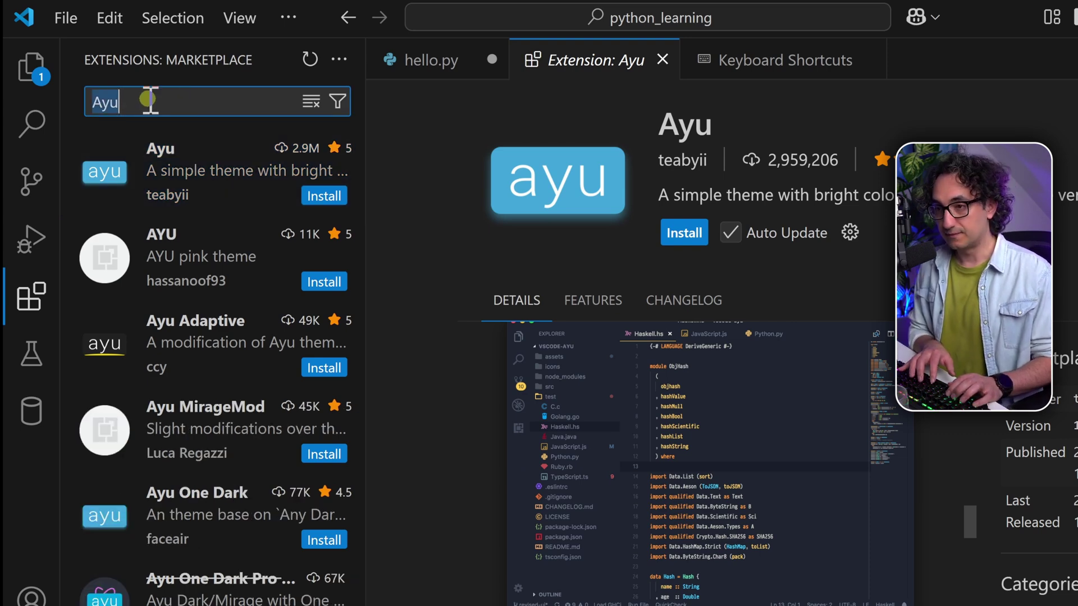
type("Monokai pro")
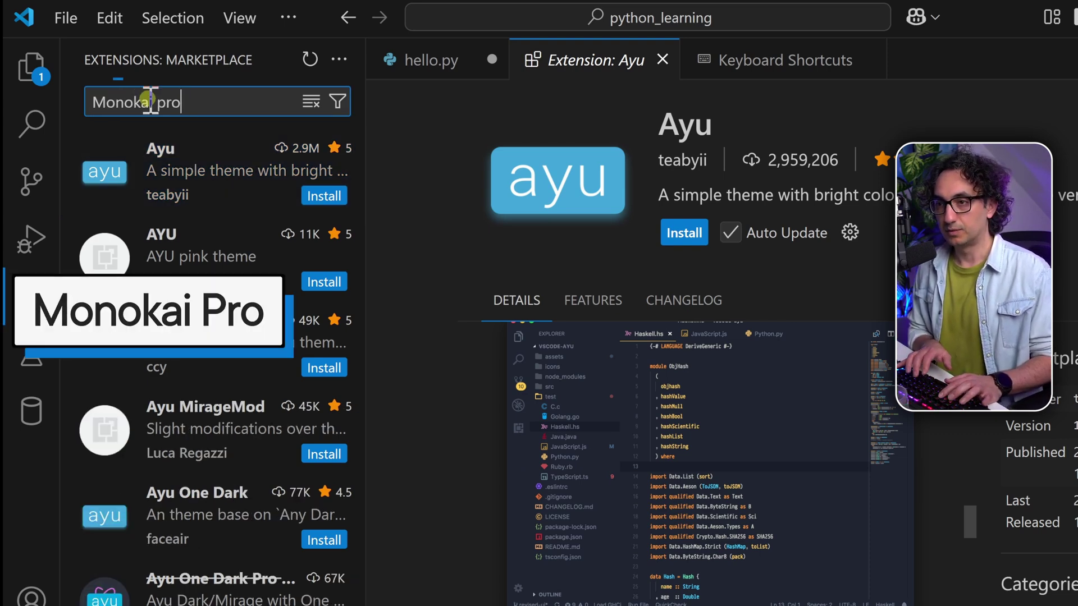
left_click(180, 166)
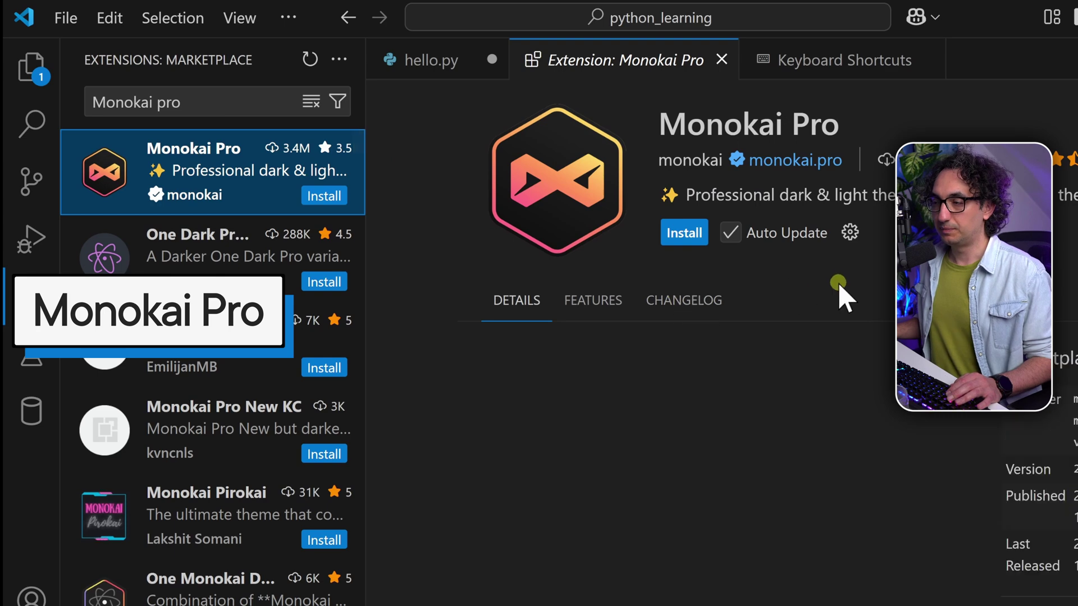
scroll(975, 441, "down", 10)
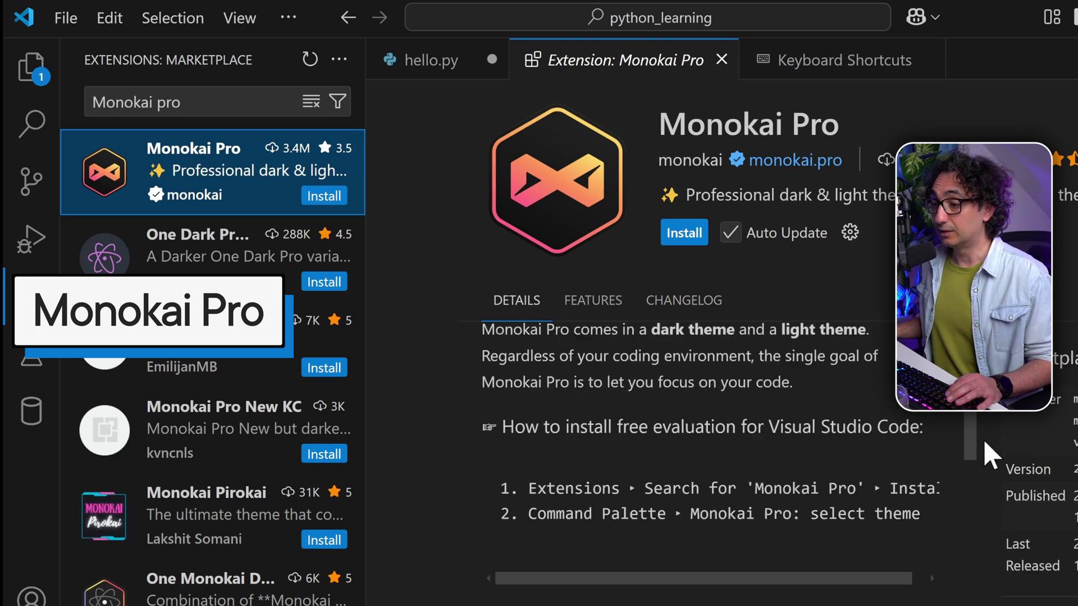
left_click_drag(970, 473, 963, 561)
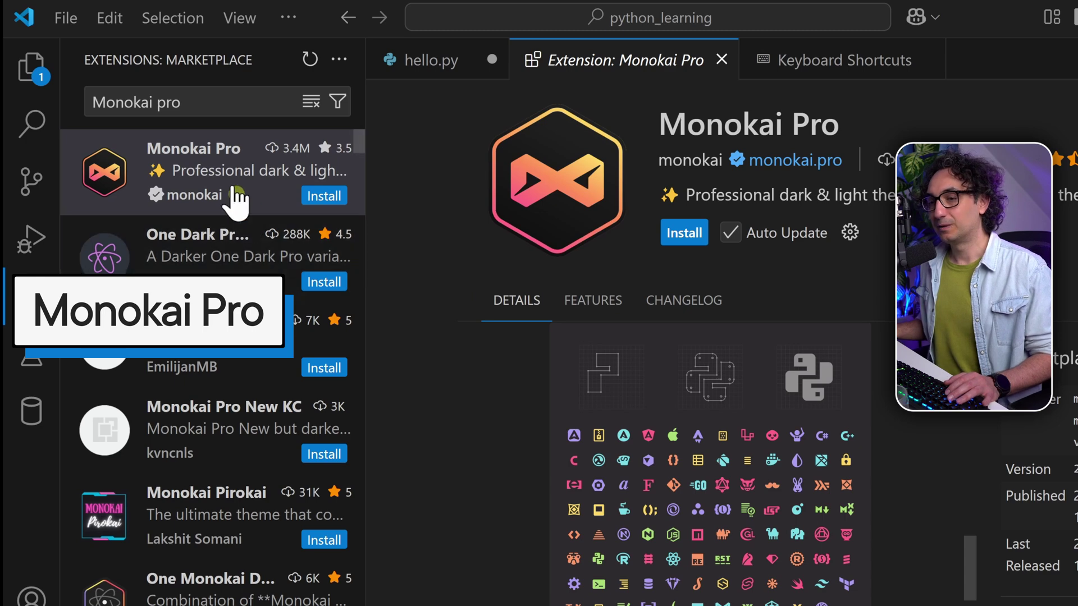
triple_click(218, 99)
type("Dar")
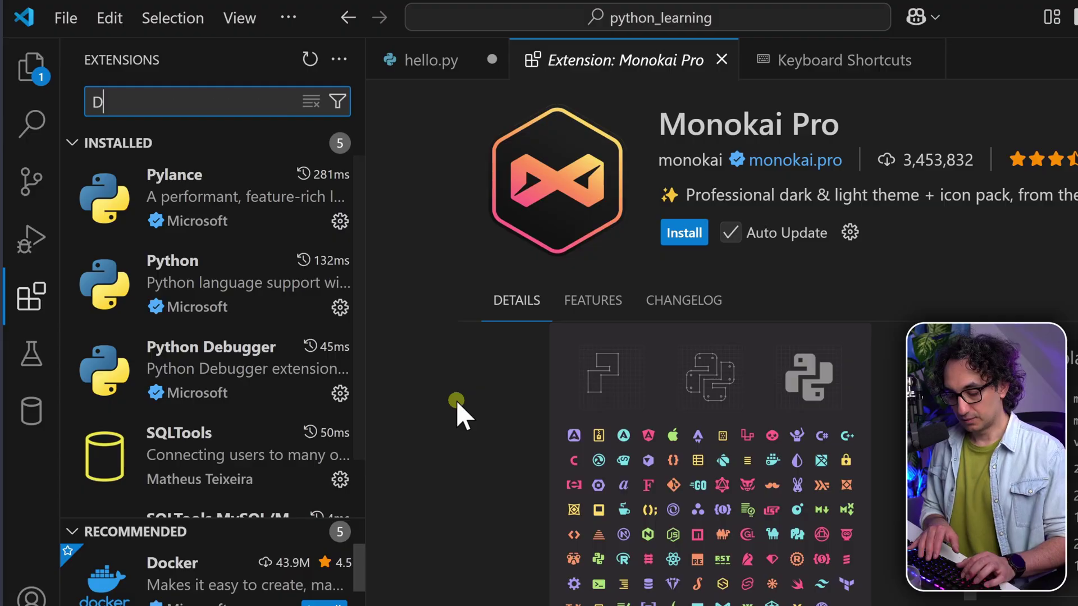
Install Dracula Theme Official, trusting its publisher, keep Dracula Theme as colour theme, and return to hello.py.
type("racula")
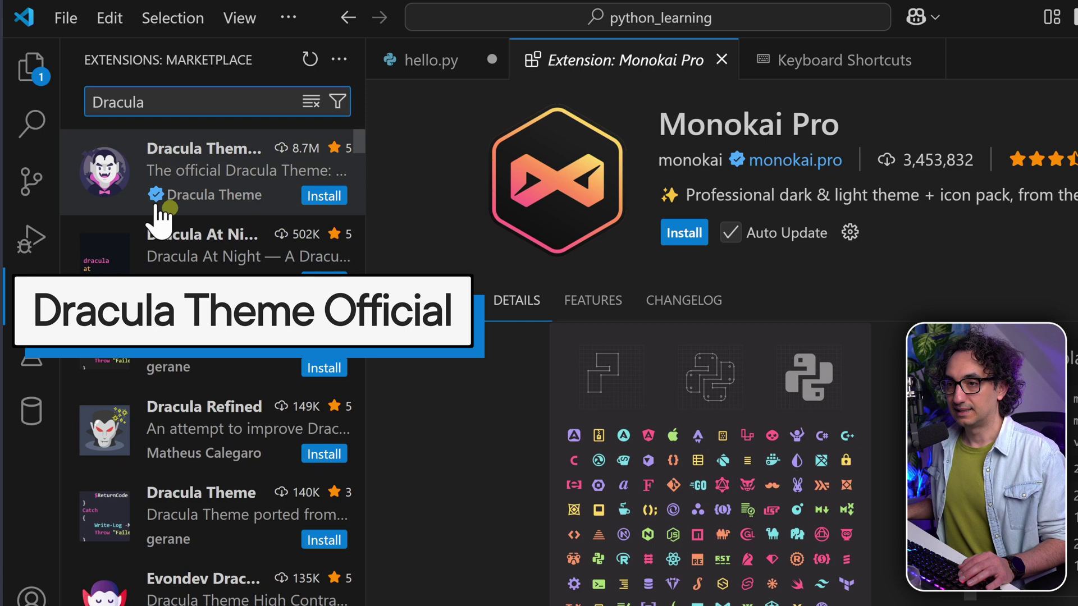
left_click(115, 188)
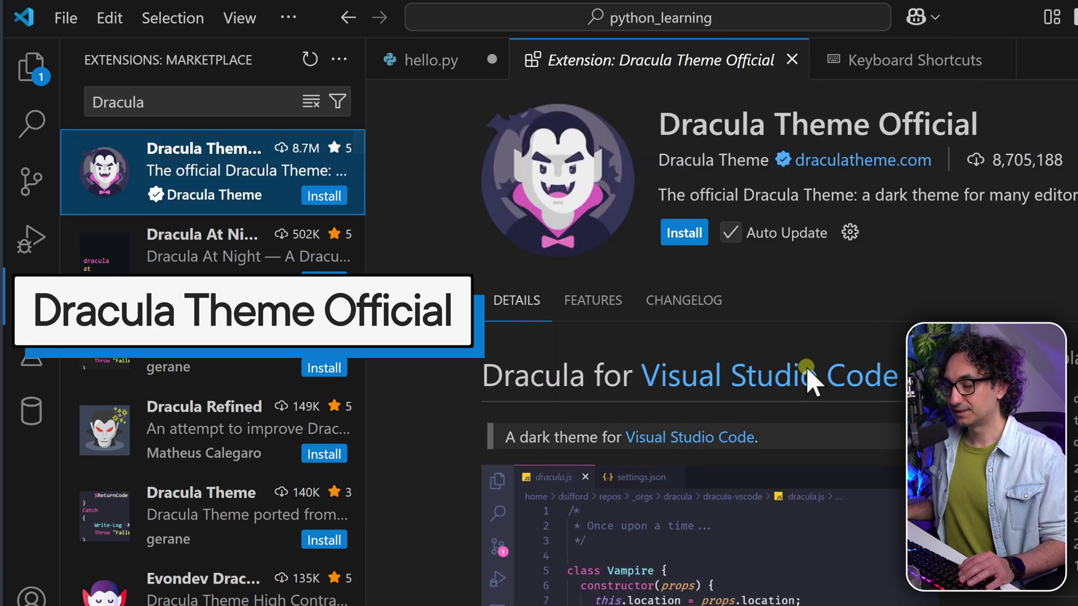
scroll(842, 430, "down", 3)
scroll(828, 441, "up", 3)
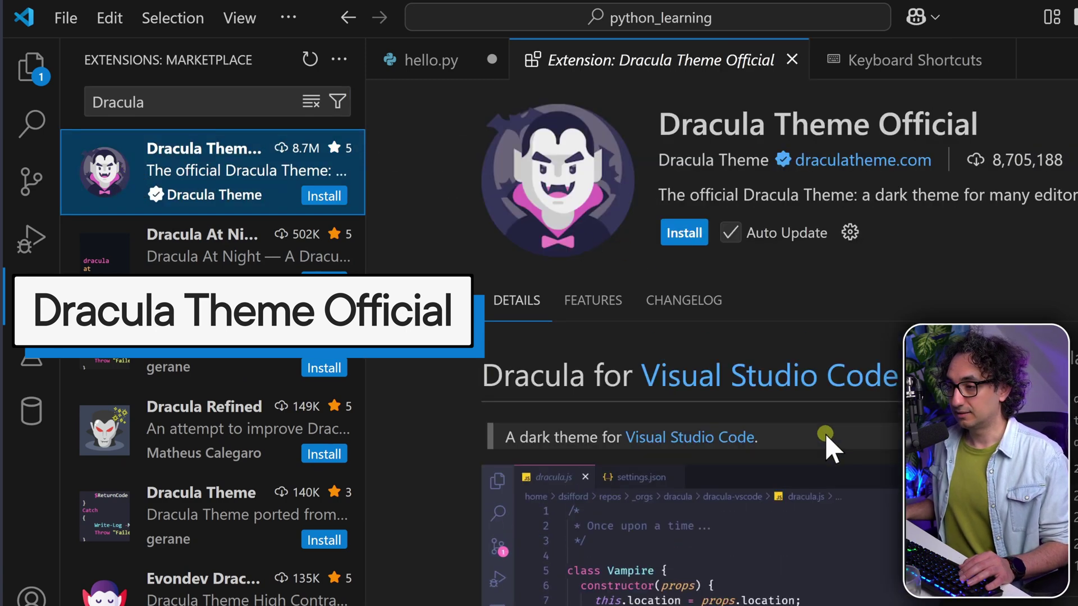
left_click(679, 232)
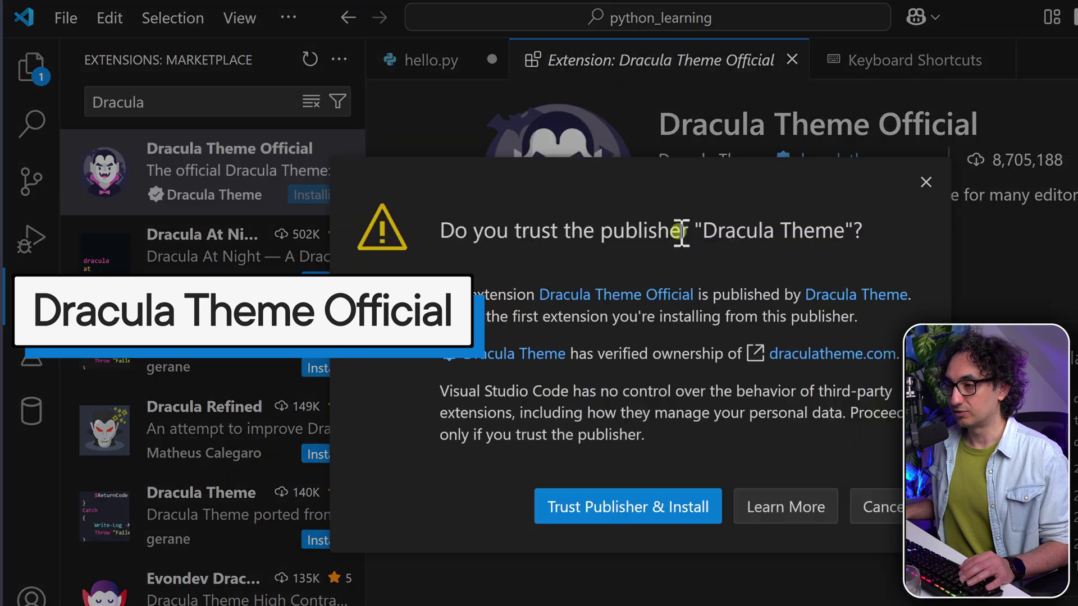
left_click(618, 508)
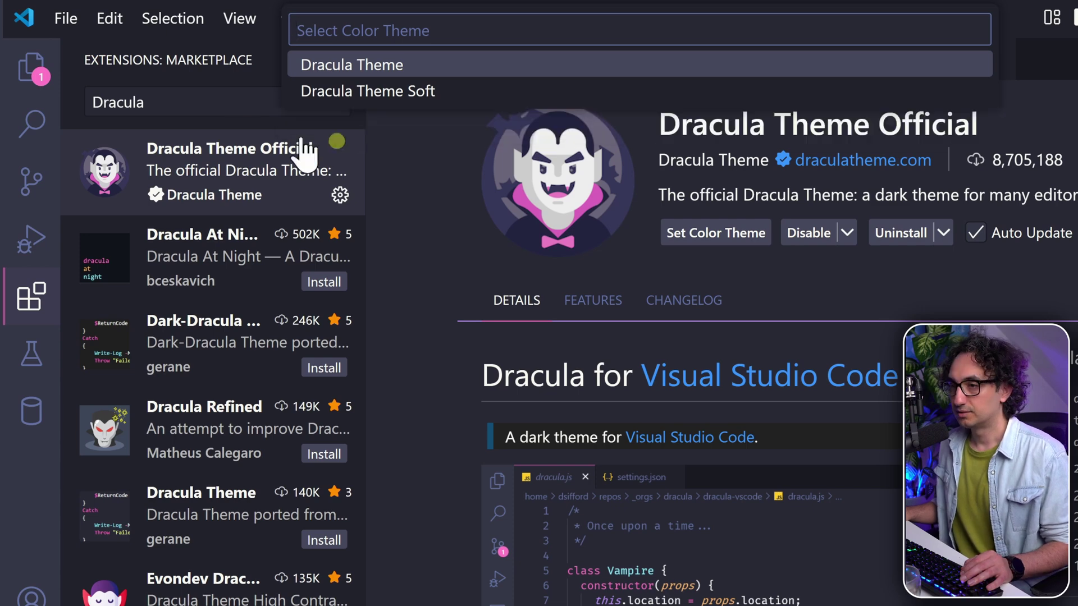
key("Return")
left_click(434, 73)
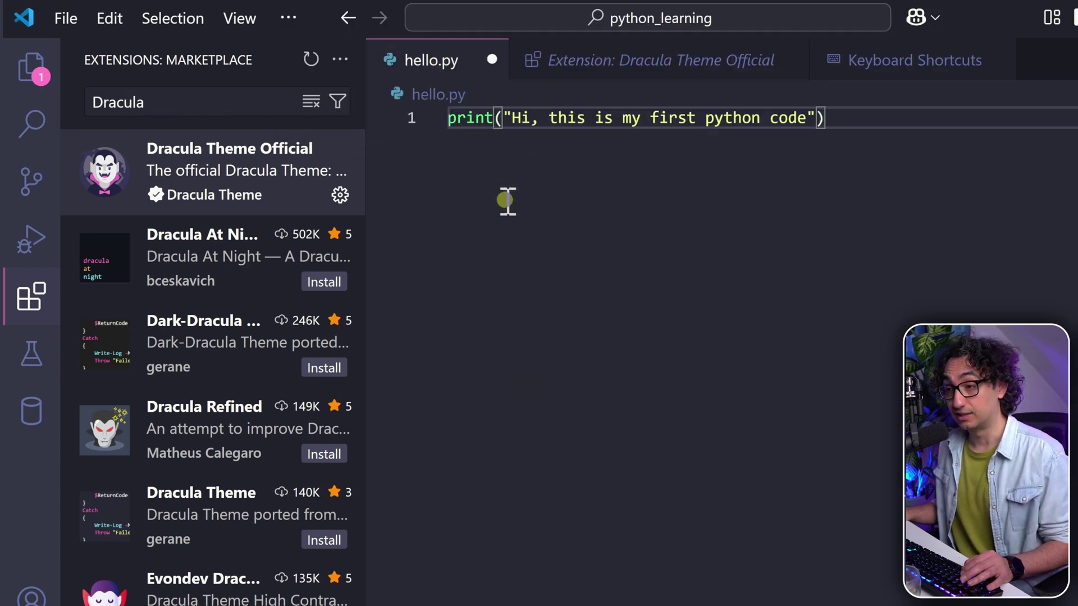
Install Material Icon Theme, trusting its publisher, then reopen hello.py from the Explorer.
double_click(462, 115)
left_click(729, 159)
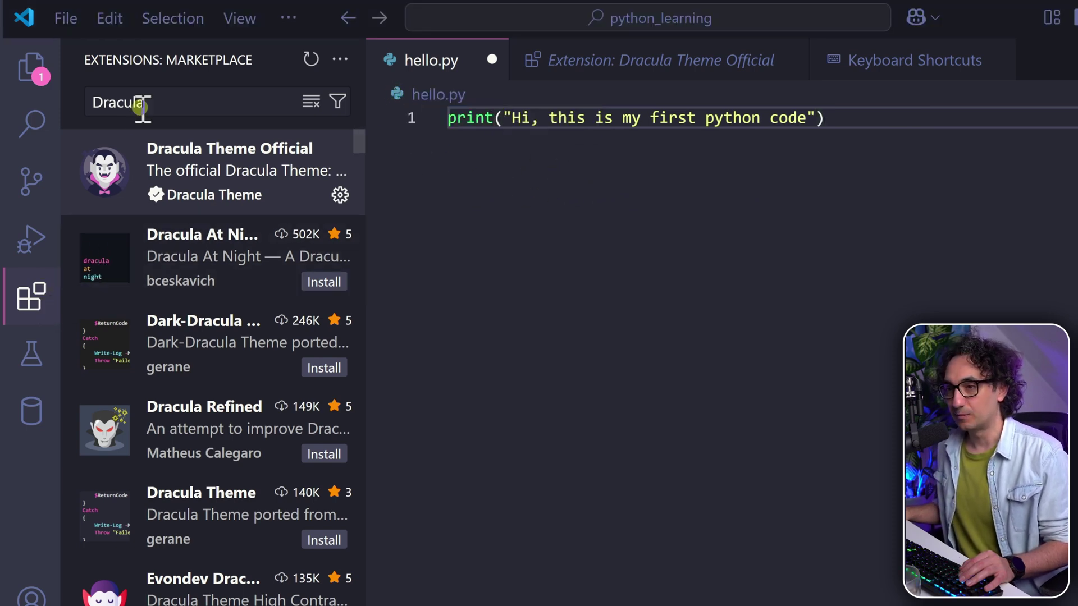
double_click(277, 101)
type("Materi")
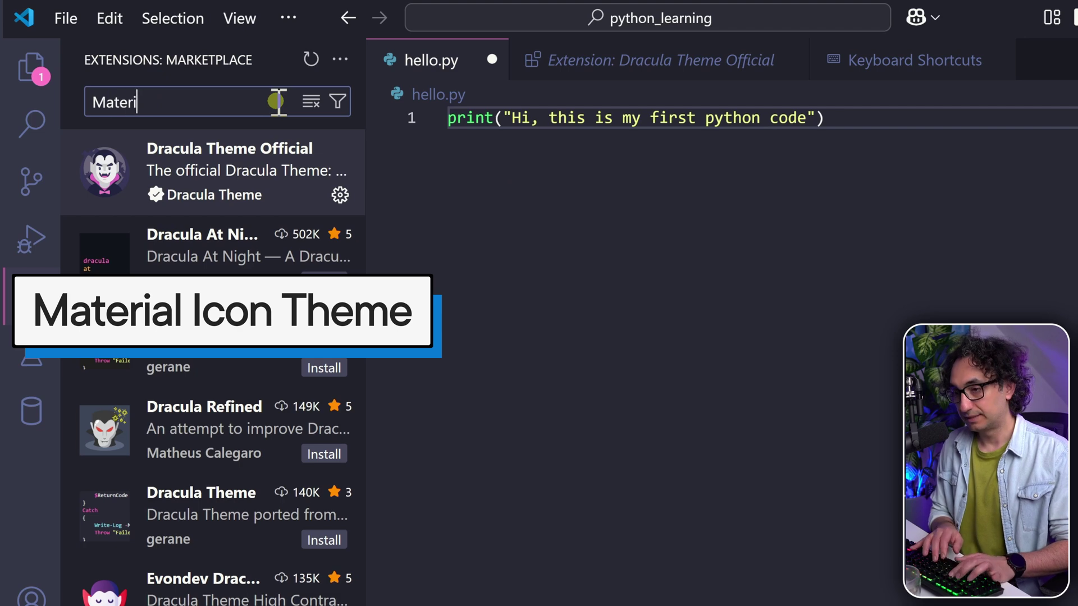
type("al Icon Them")
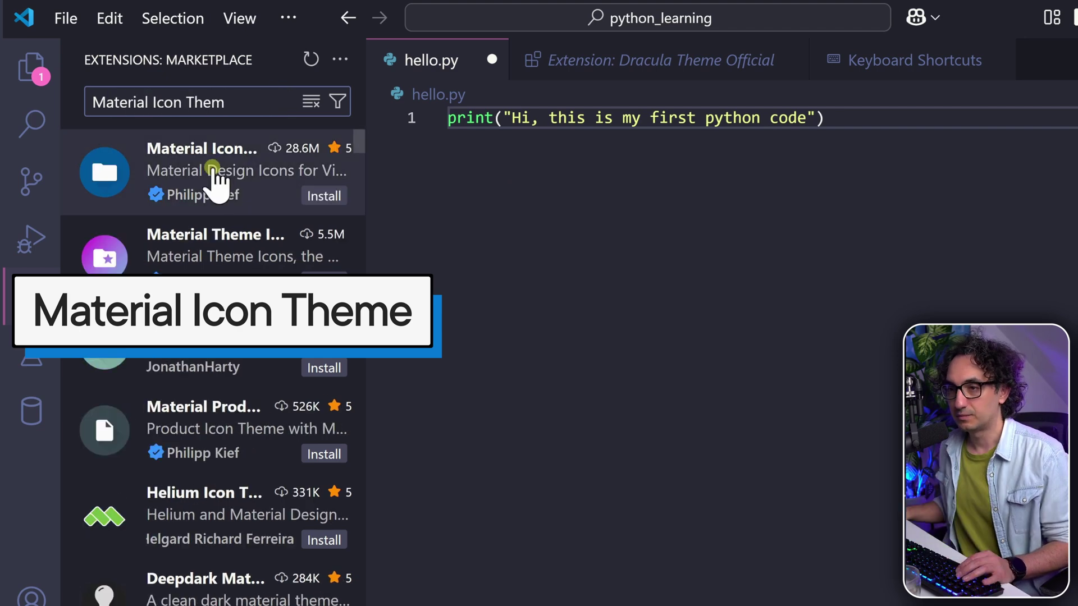
left_click(216, 182)
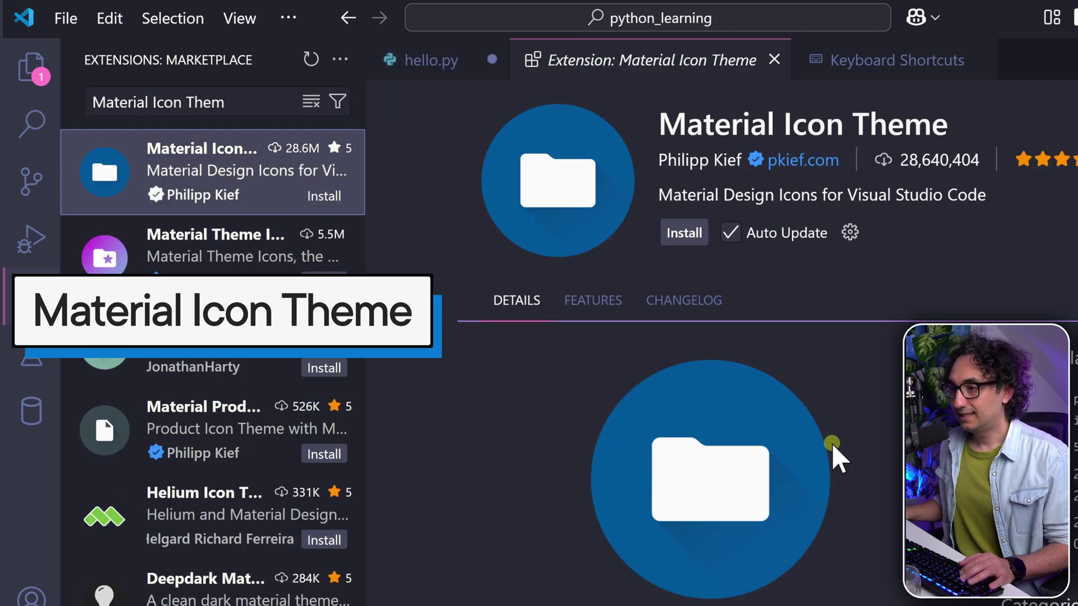
scroll(831, 449, "down", 10)
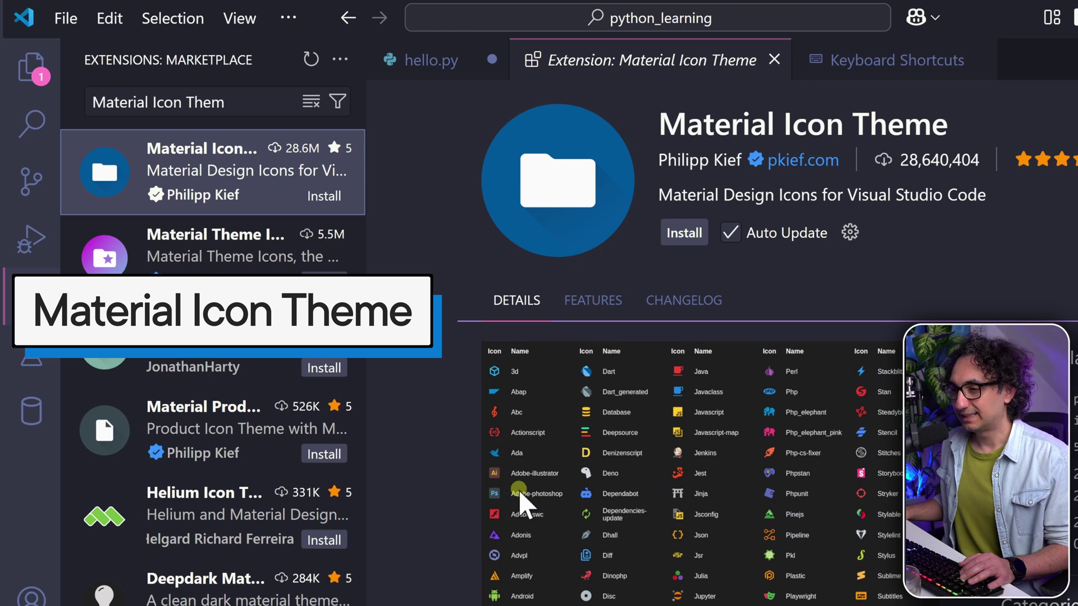
scroll(755, 488, "down", 2)
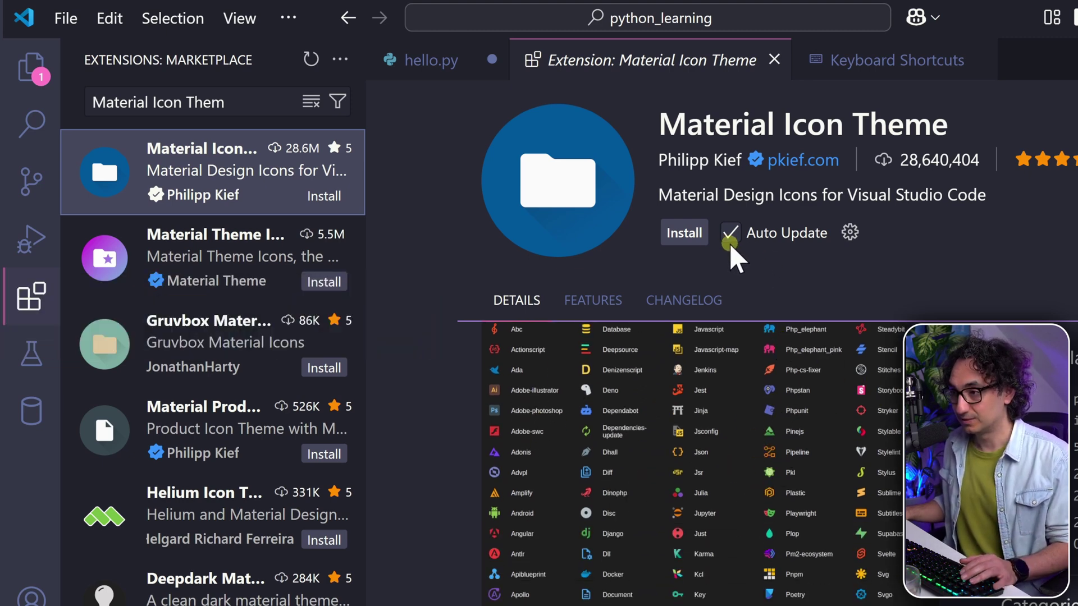
left_click(688, 233)
left_click(657, 511)
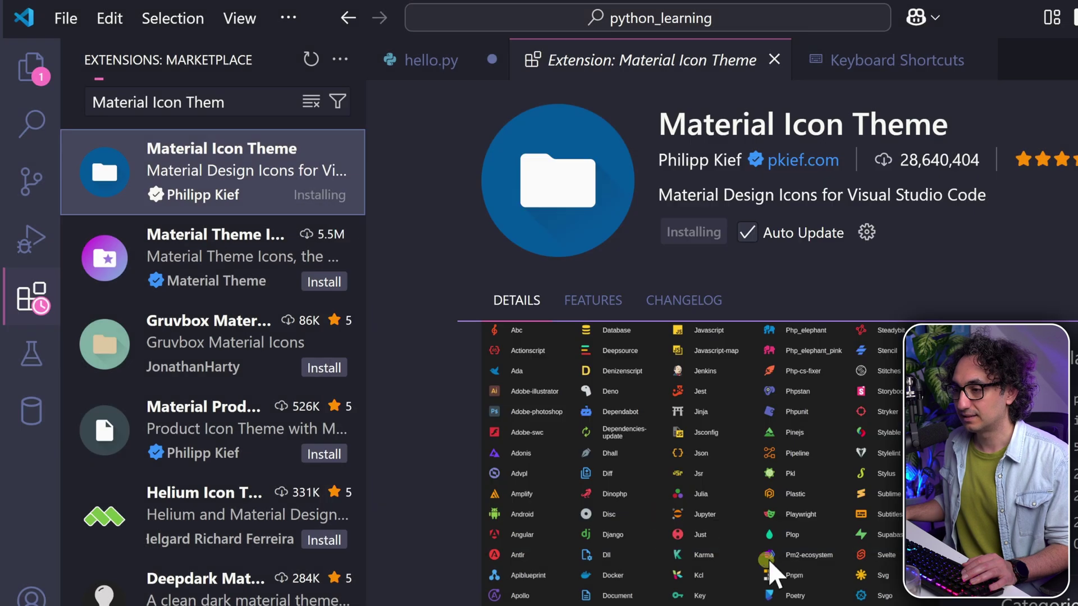
left_click(32, 67)
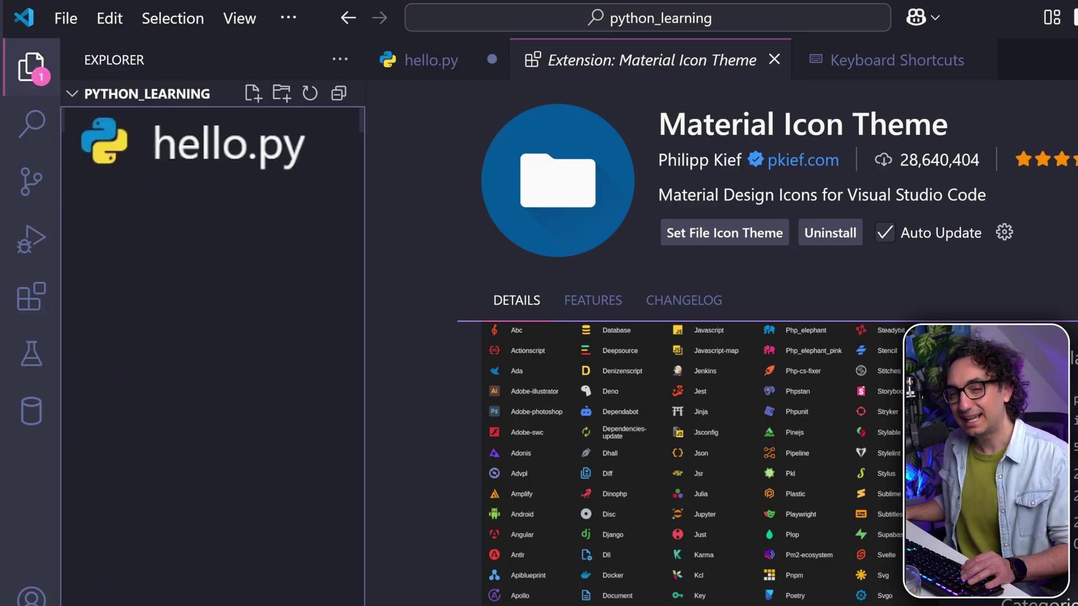
left_click(180, 198)
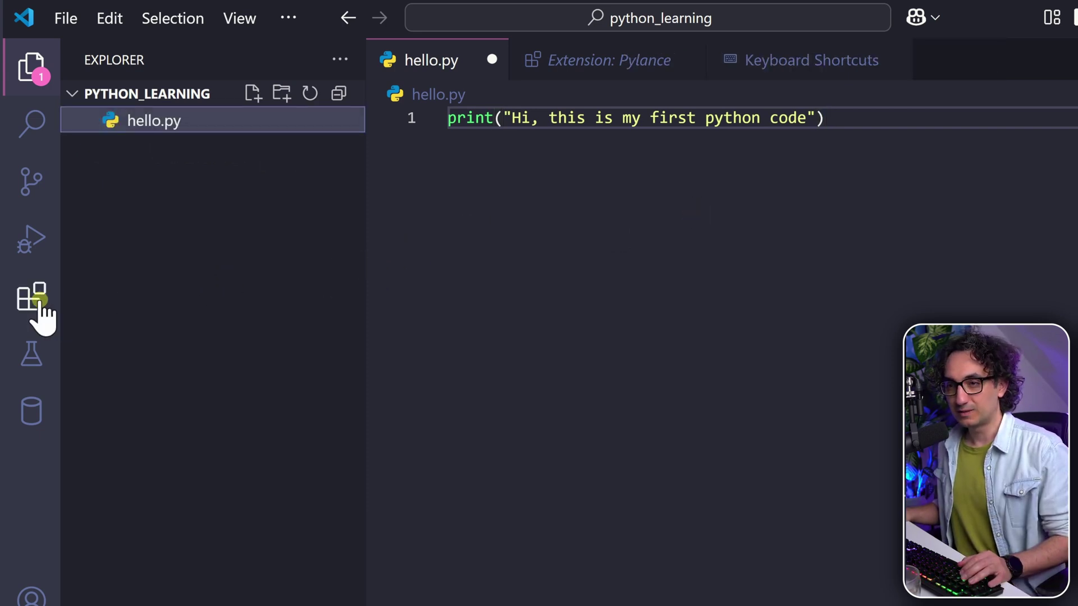
Search the Extensions marketplace for 'autopep8' and open Microsoft's autopep8 result.
left_click(34, 302)
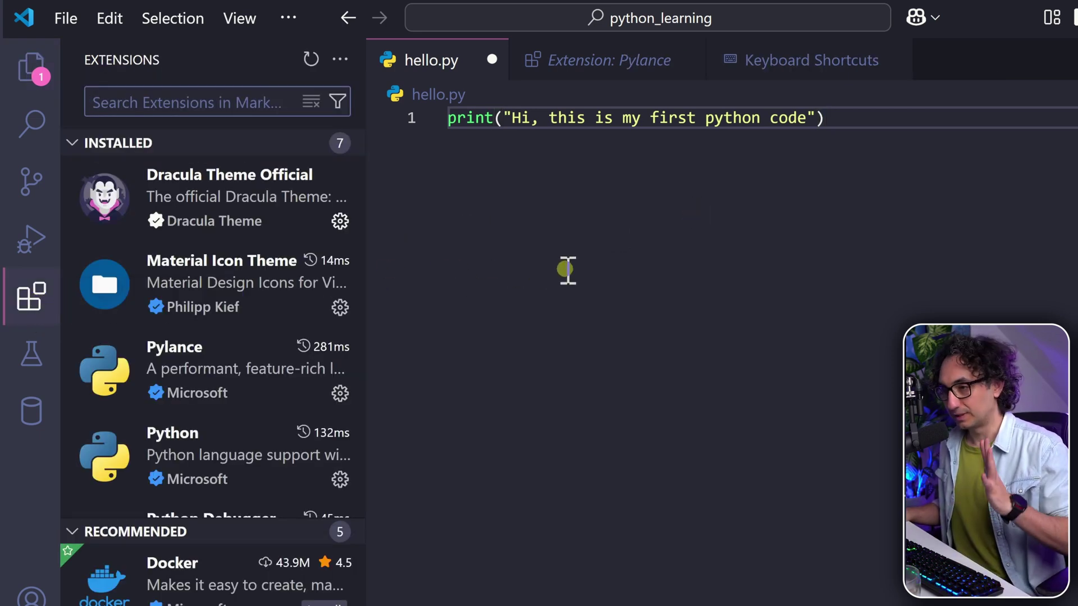
left_click(231, 97)
type("a")
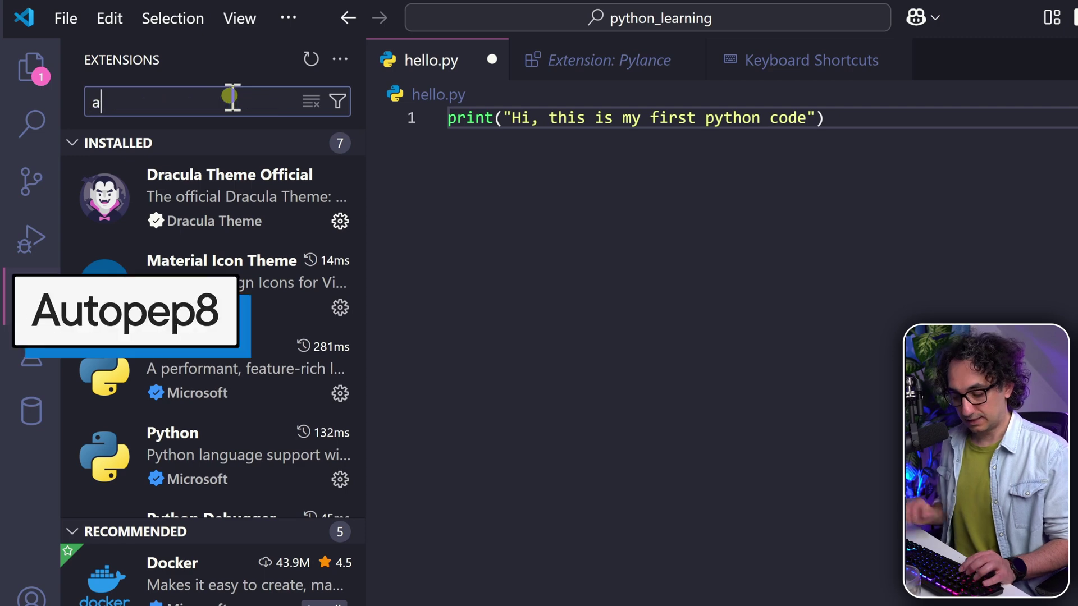
type("utopep8")
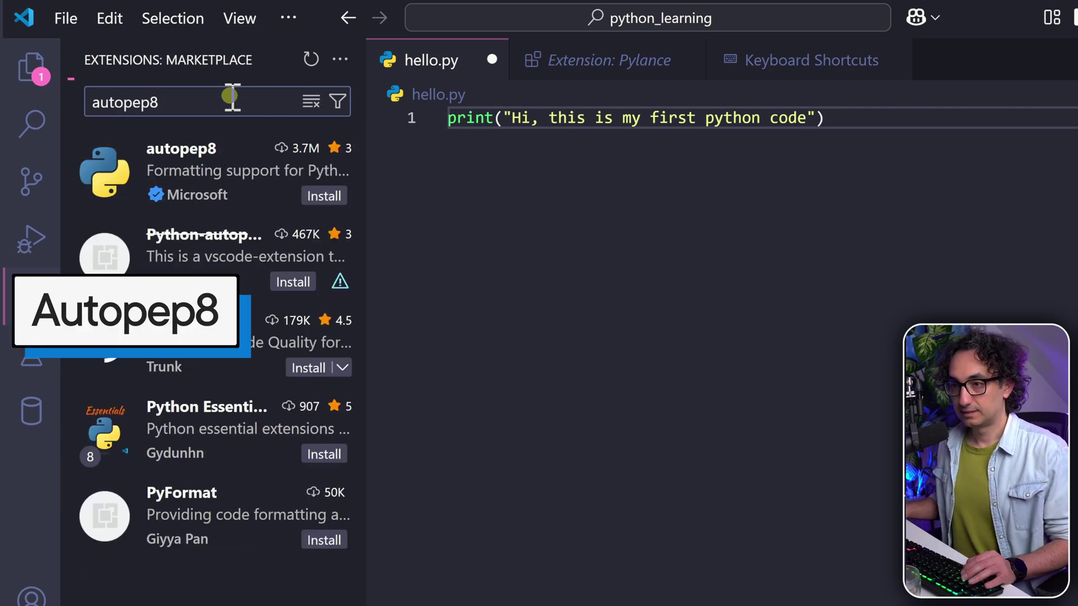
left_click(186, 172)
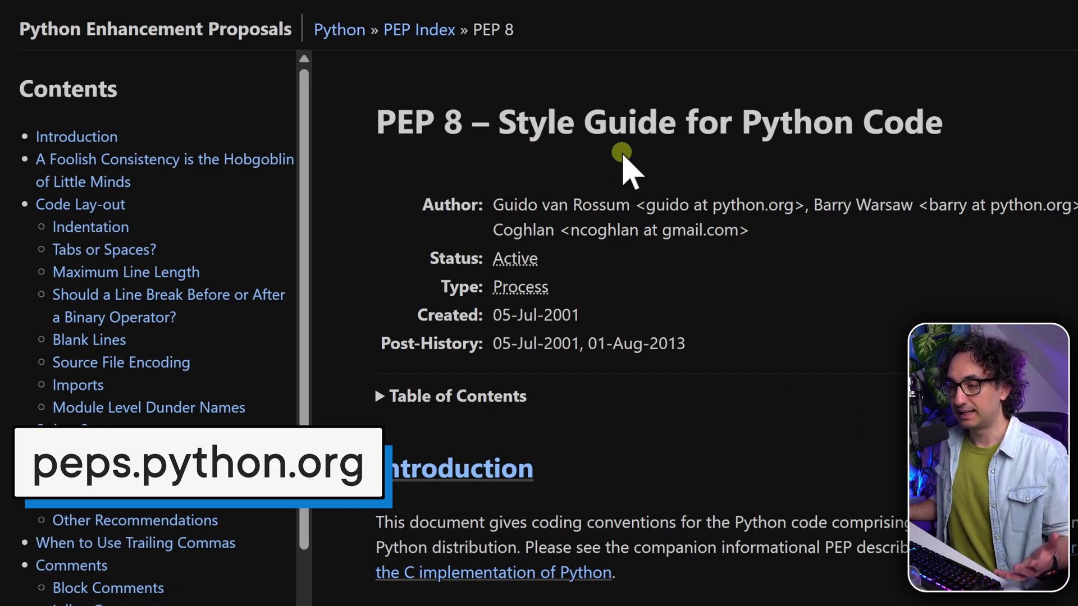
Scroll the PEP 8 page down to the multiline if-condition indentation examples.
scroll(623, 156, "down", 15)
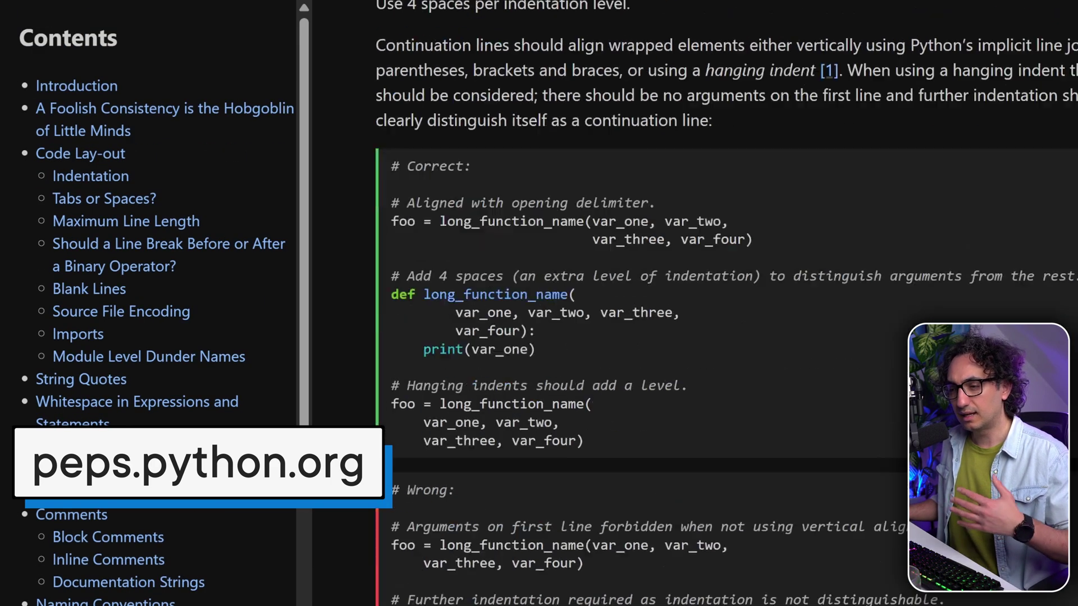
scroll(843, 455, "down", 10)
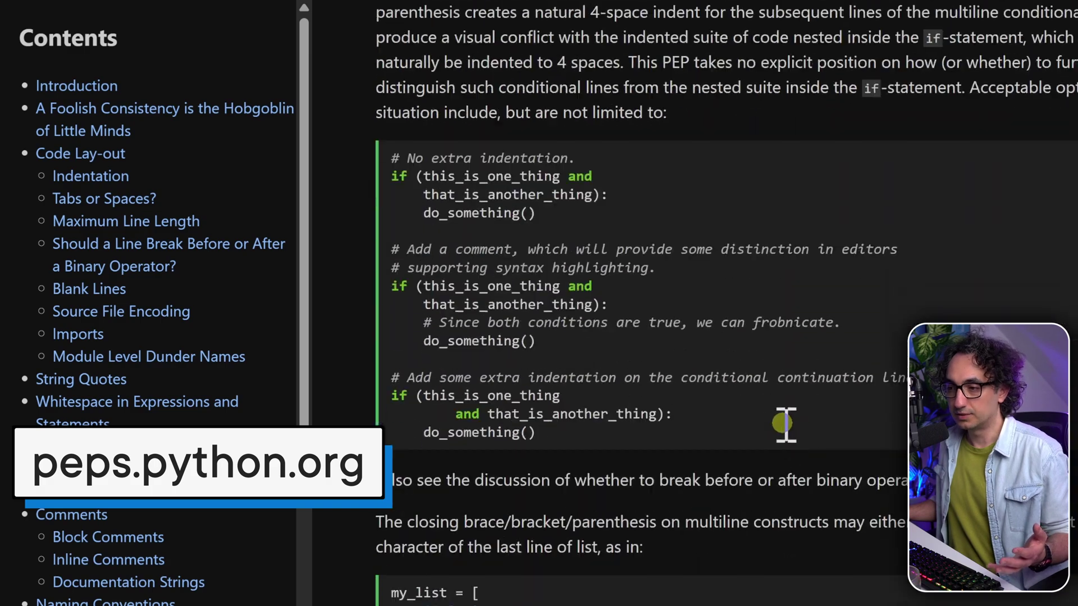
scroll(787, 424, "down", 10)
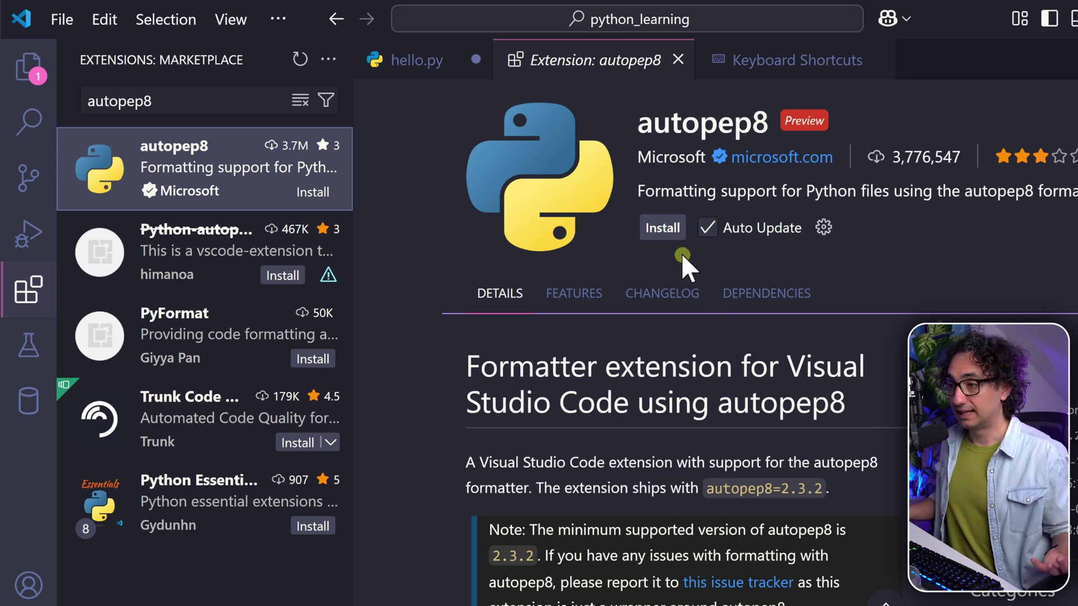
Install autopep8, then add stray spaces inside the print call's parentheses in hello.py.
left_click(669, 230)
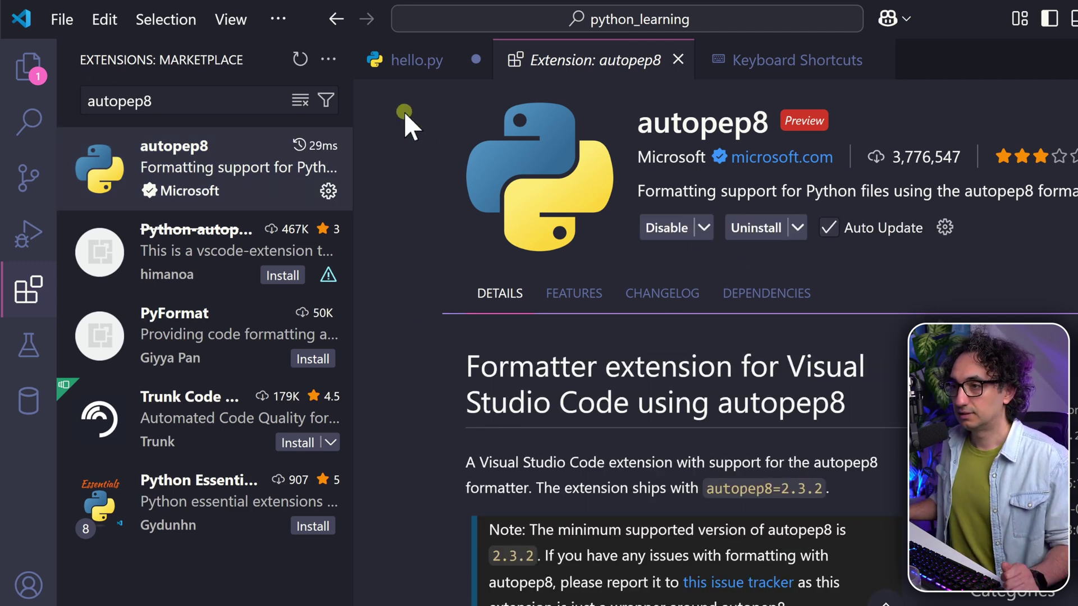
left_click(402, 69)
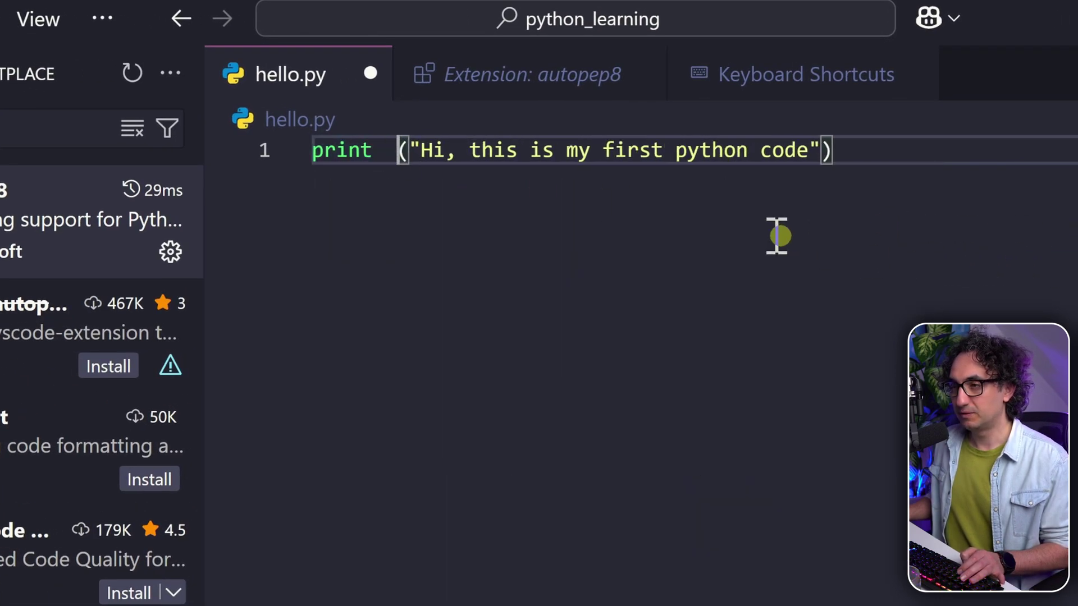
left_click(410, 150)
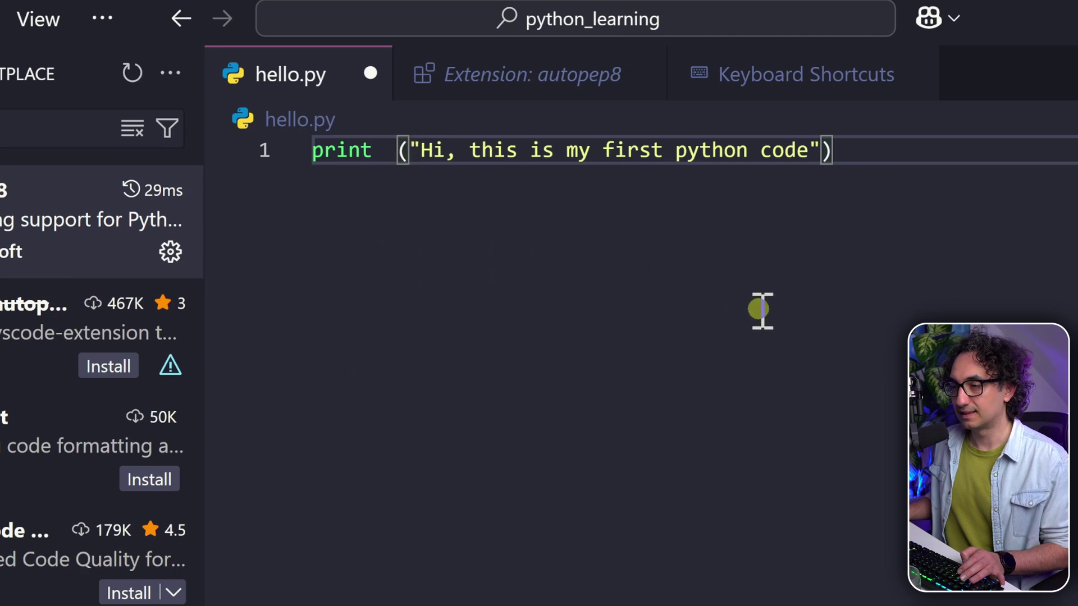
left_click(846, 150)
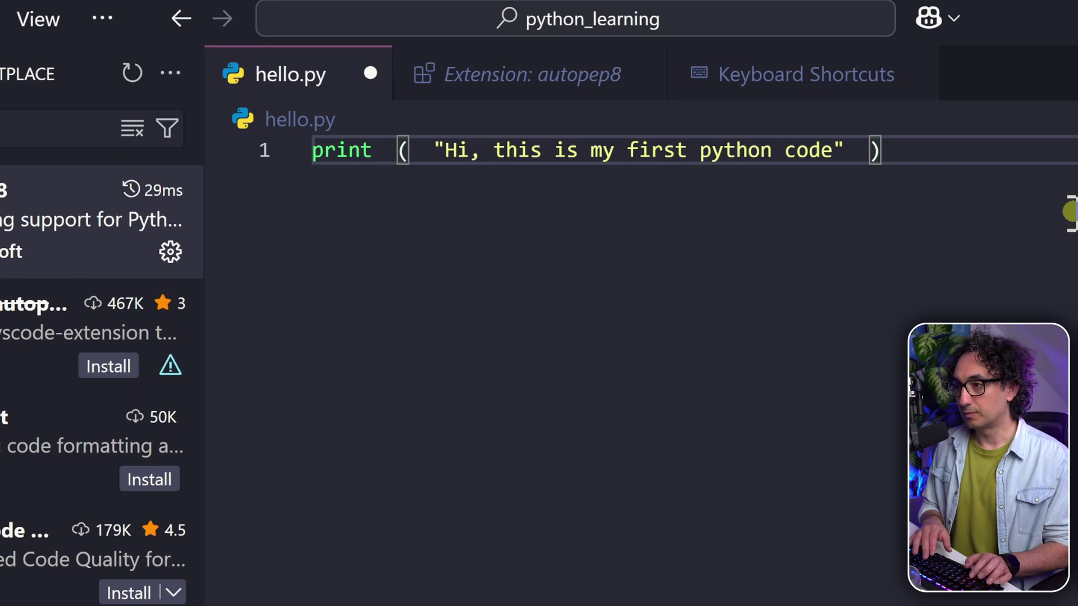
Run Format Document from the Command Palette to strip the extra spaces from hello.py's print line.
key("ctrl+shift+p")
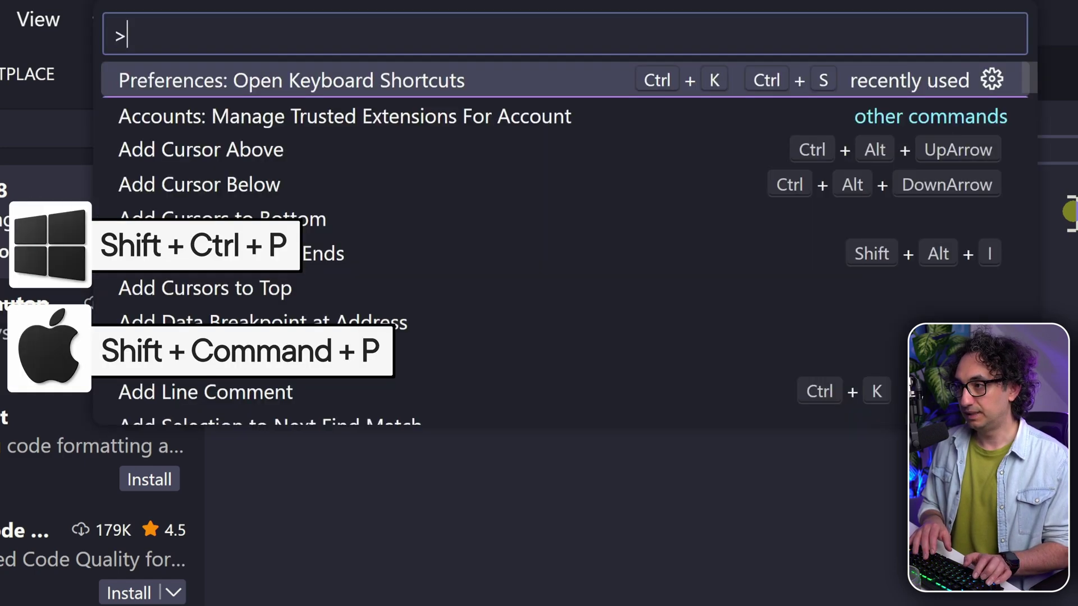
type("format do")
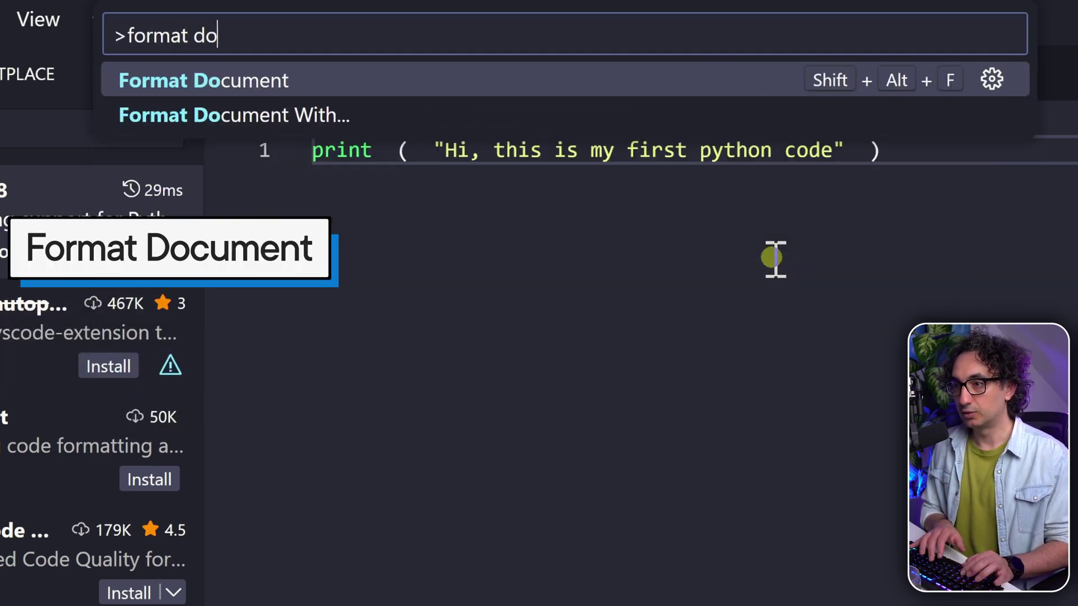
left_click(575, 73)
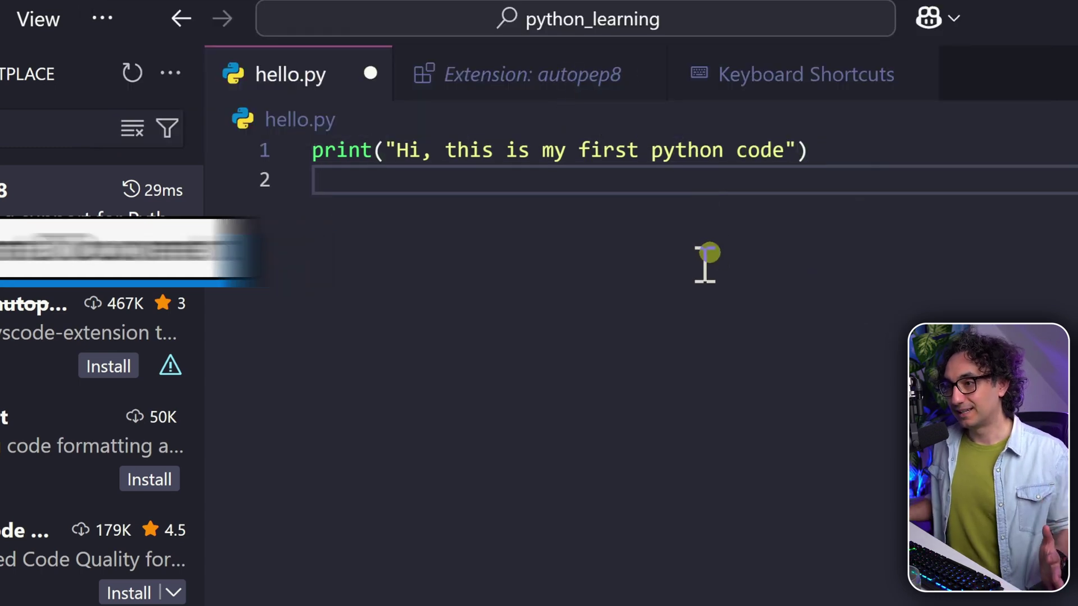
mouse_move(385, 150)
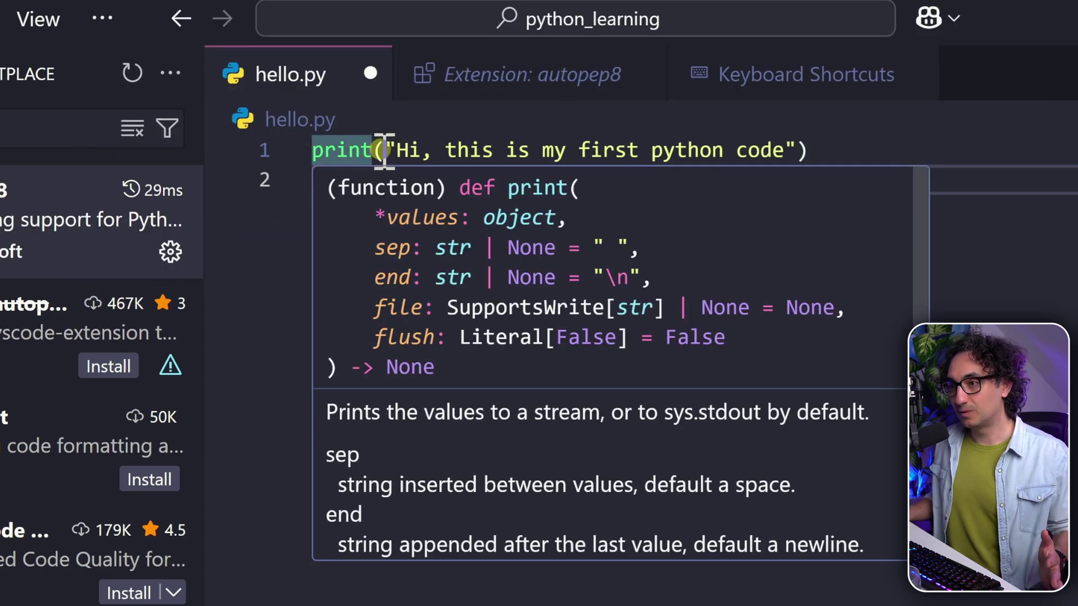
left_click(849, 151)
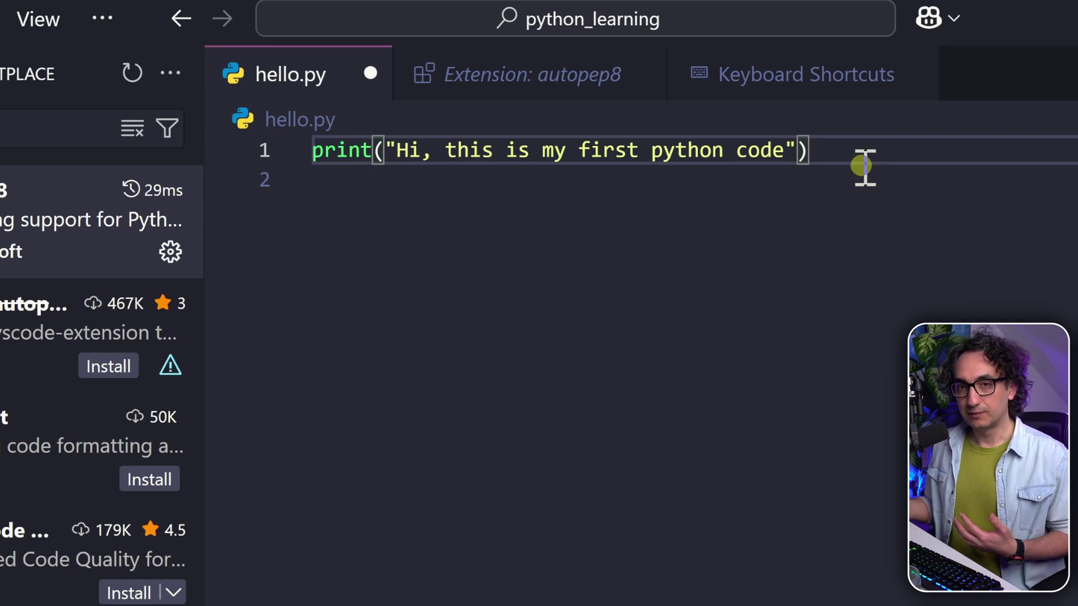
key("ctrl+shift+x")
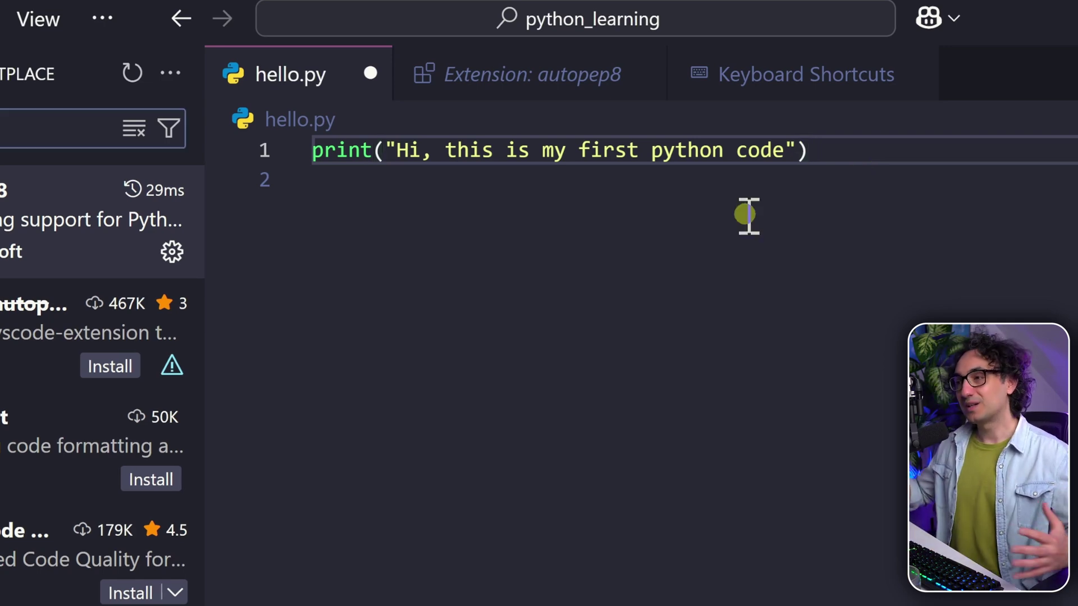
Clear the 'autopep8' search to list installed extensions, then open autopep8's details.
left_click(134, 130)
left_click(399, 273)
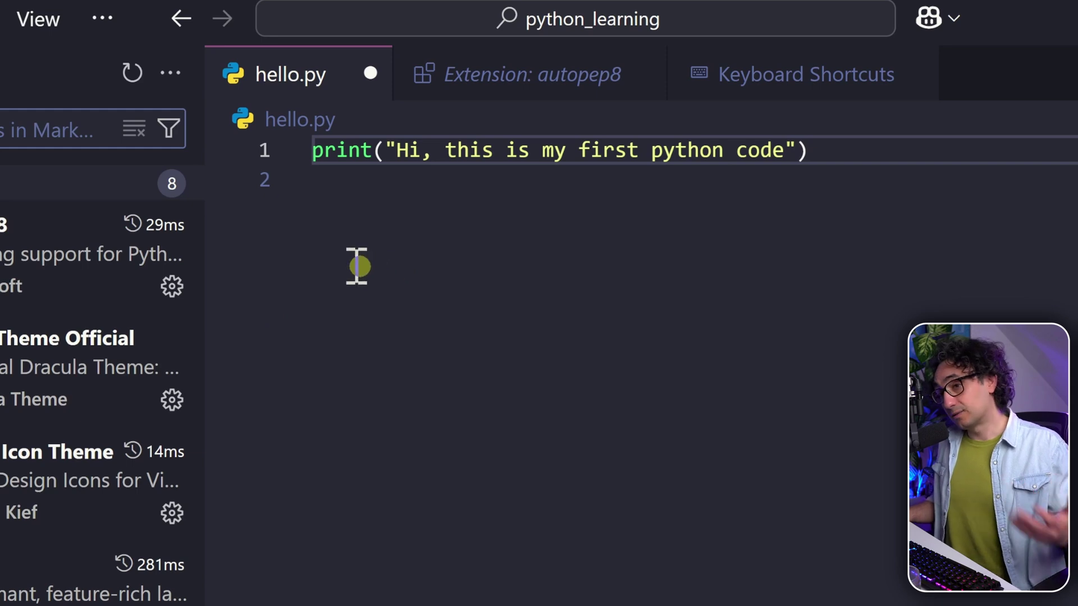
mouse_move(14, 295)
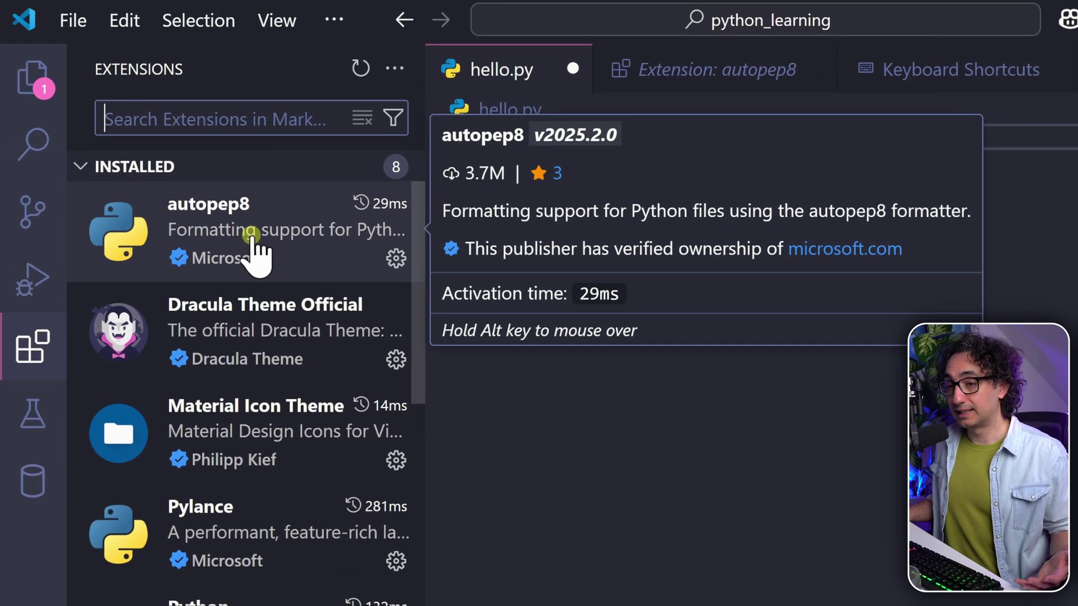
mouse_move(196, 241)
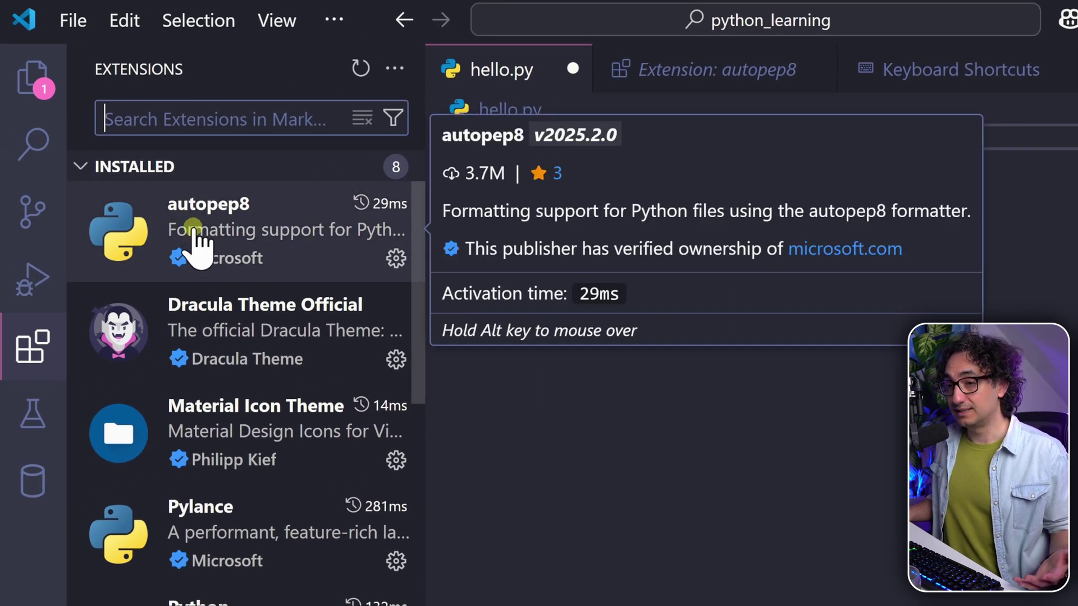
left_click(287, 239)
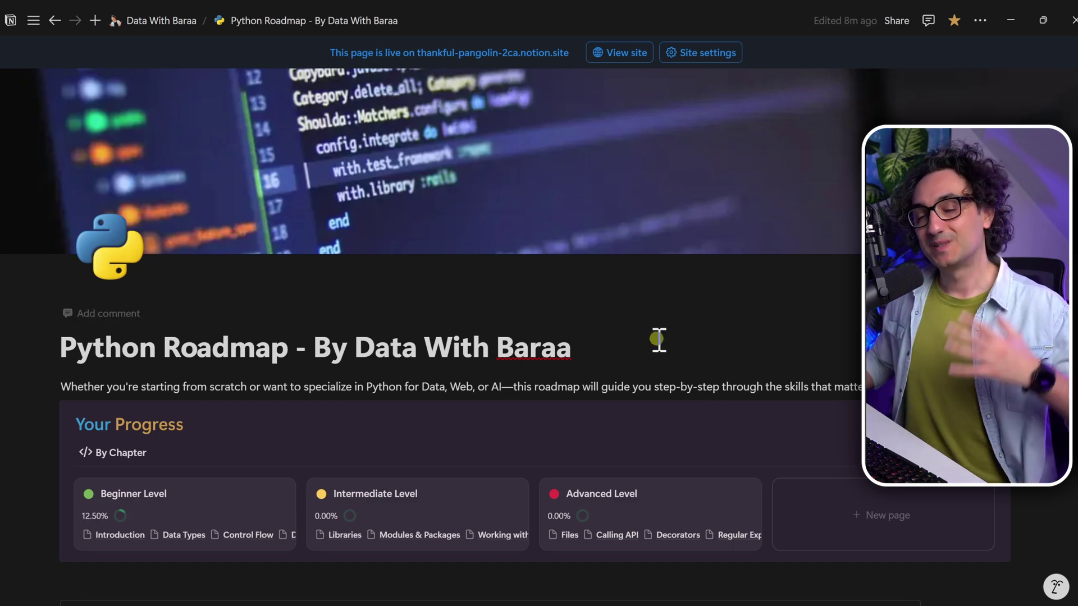
Expand the Beginner Level group and its Introduction sub-lessons in the Course Index.
scroll(561, 393, "down", 4)
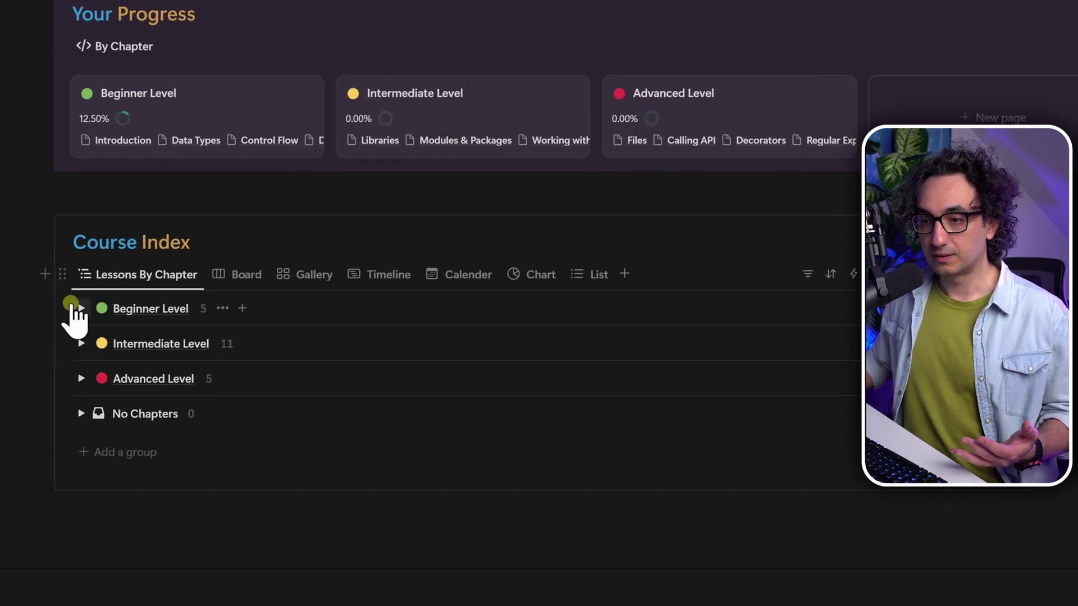
left_click(83, 467)
left_click(81, 289)
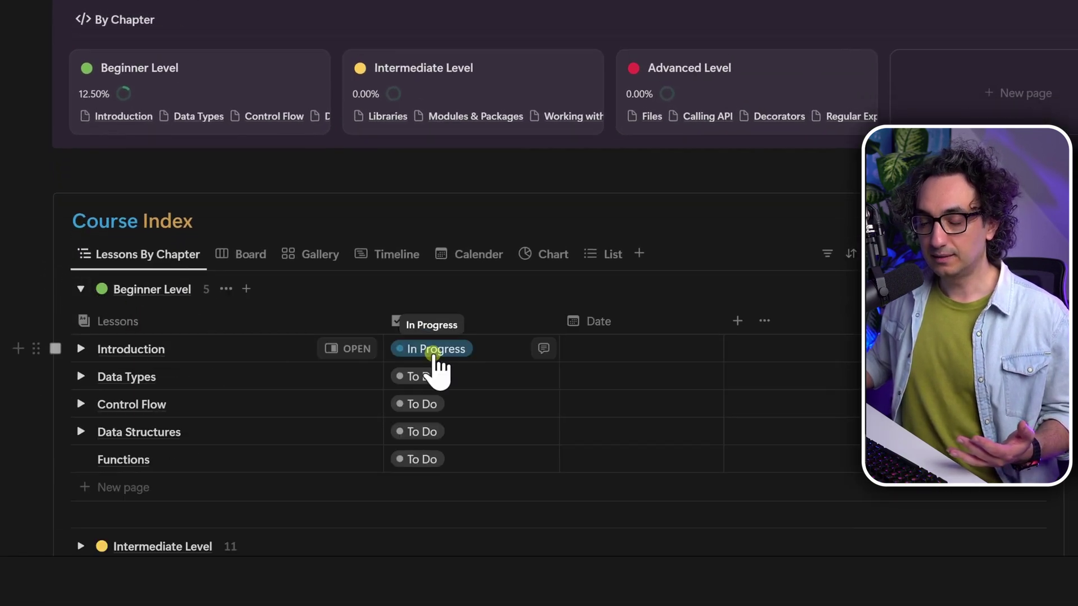
left_click(81, 349)
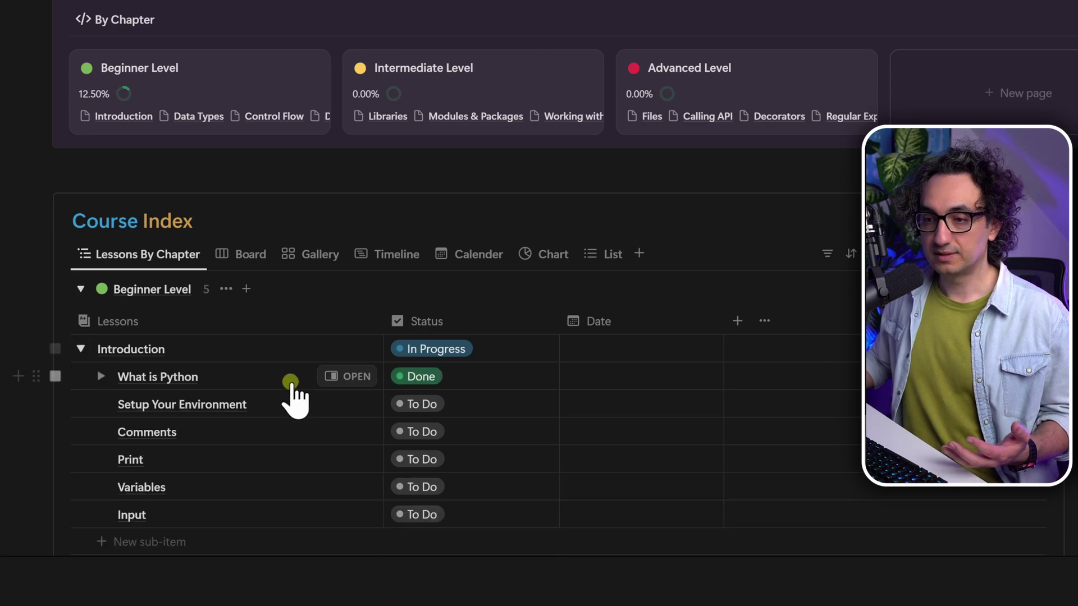
scroll(303, 404, "down", 2)
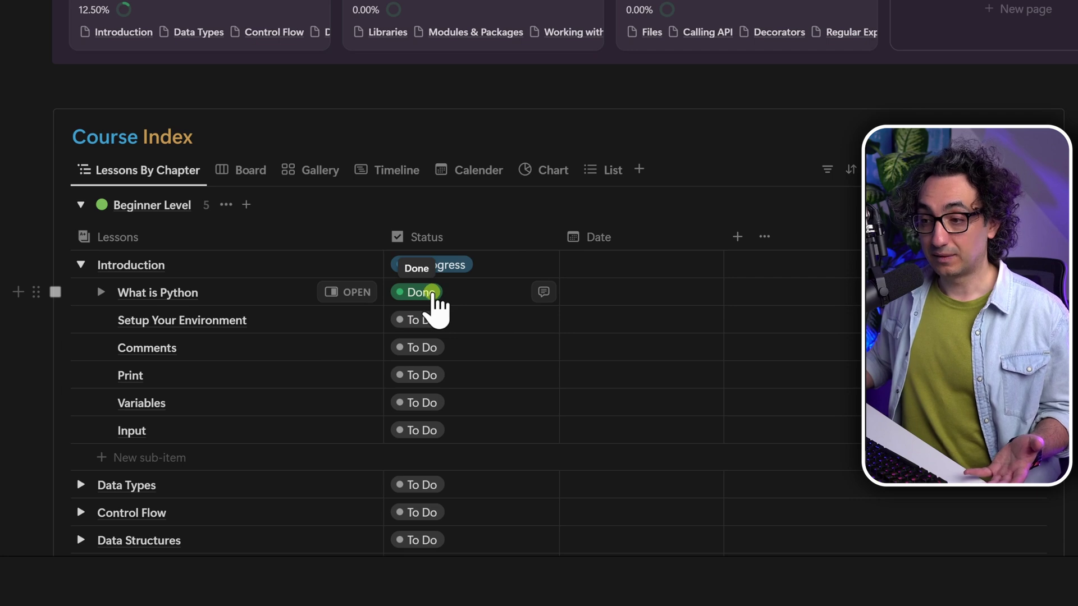
Set Setup Your Environment's status to Done and Comments' status to In Progress.
left_click(425, 320)
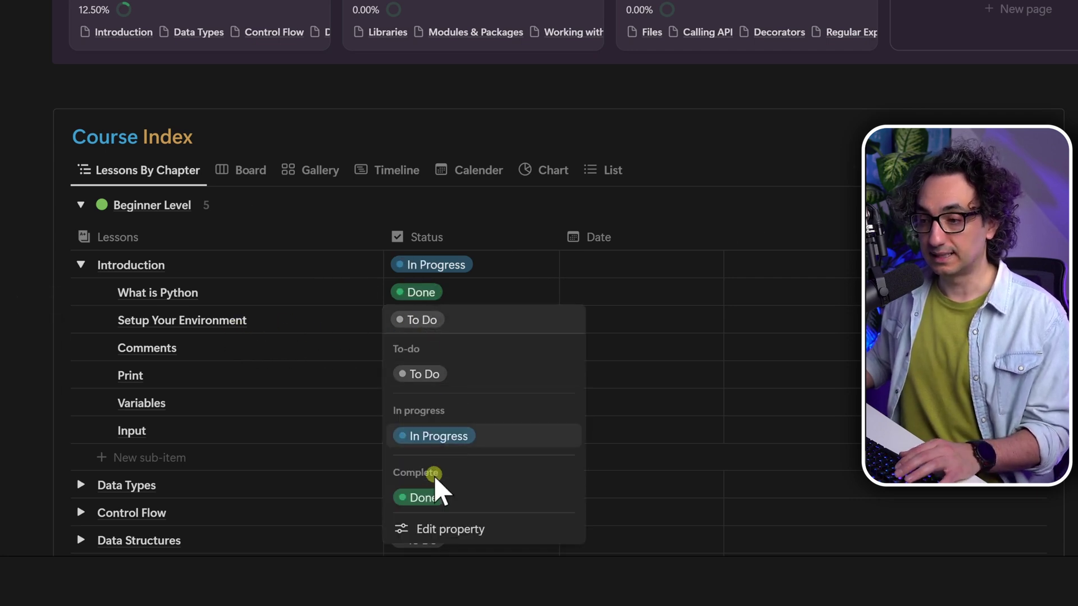
left_click(425, 498)
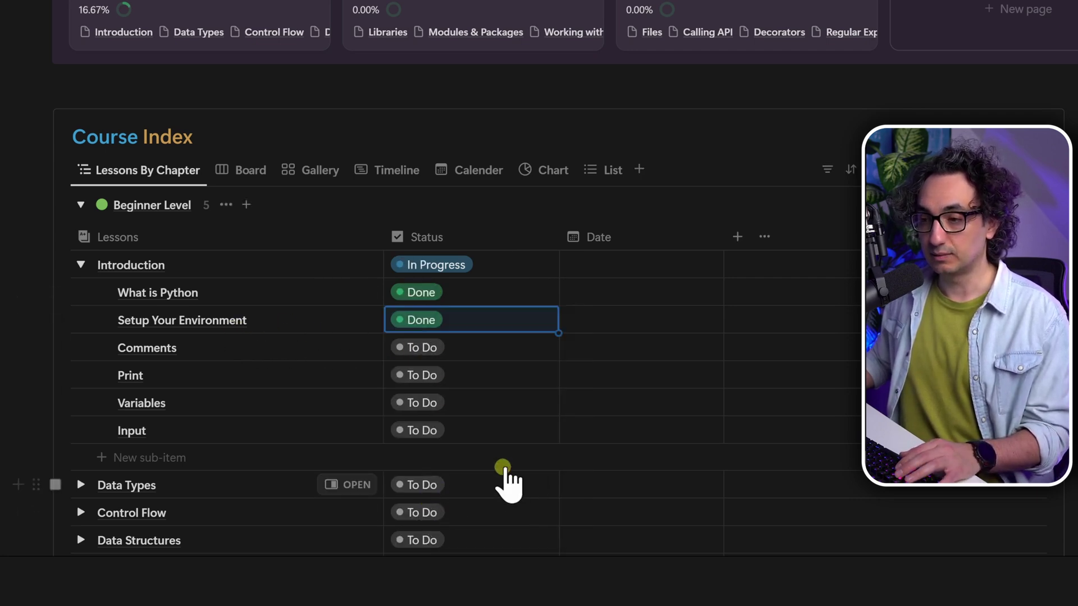
left_click(423, 348)
left_click(445, 228)
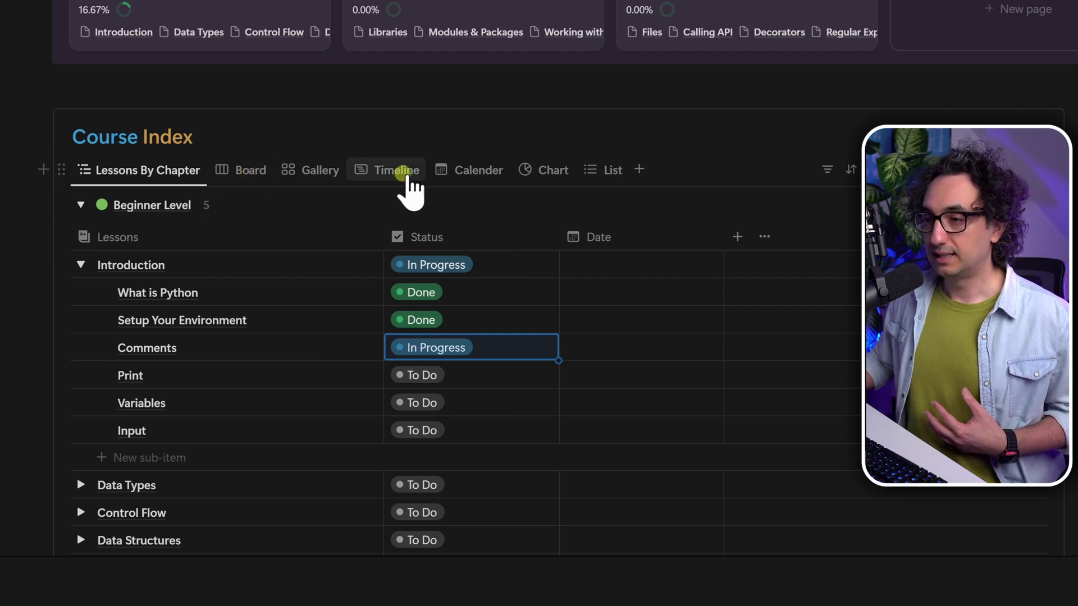
left_click(228, 170)
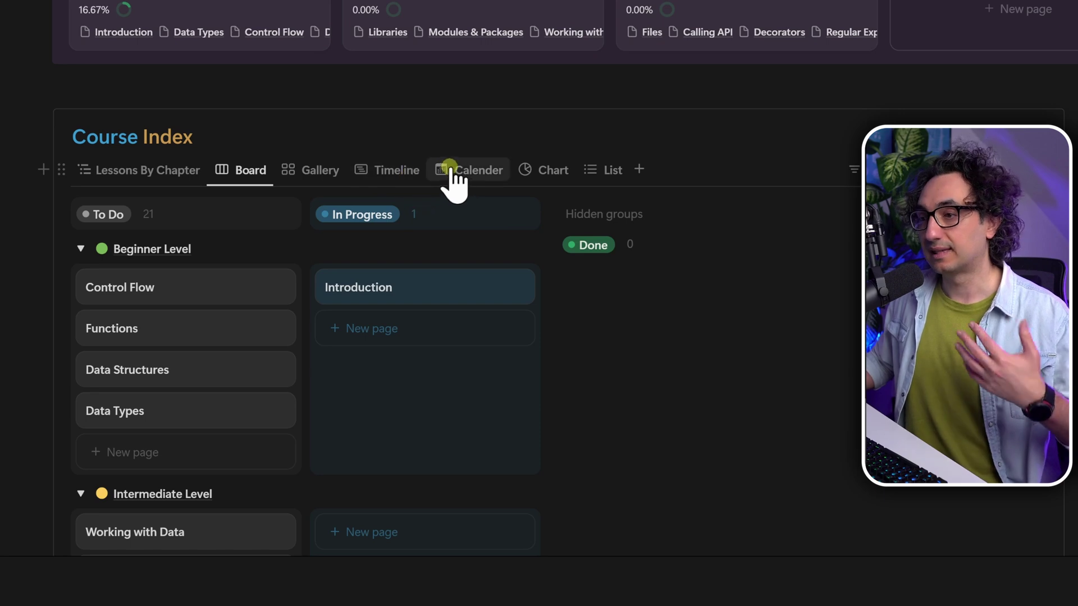
left_click(544, 174)
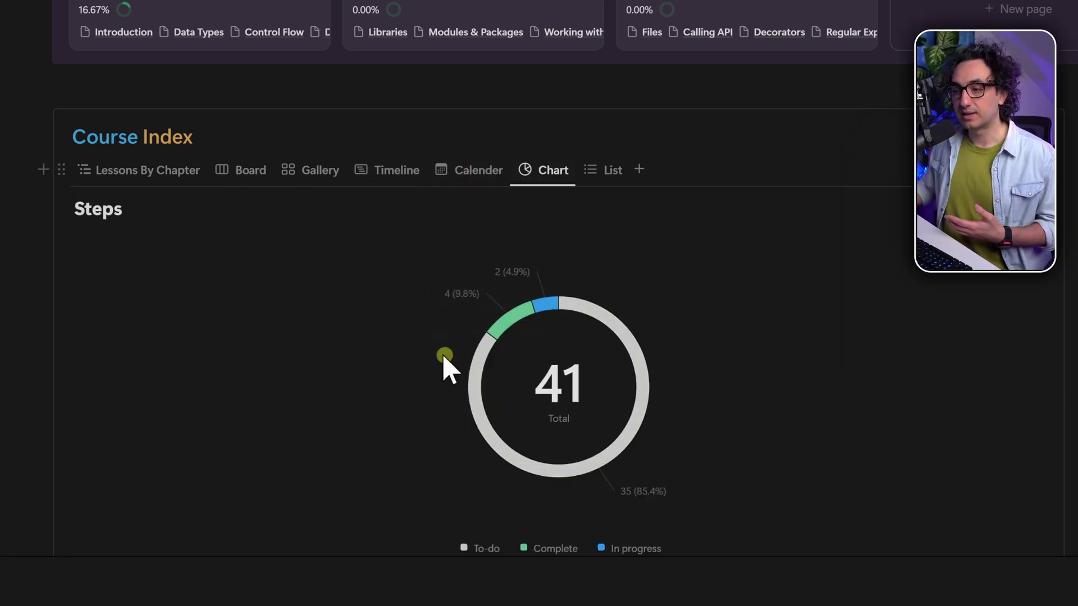
left_click(112, 171)
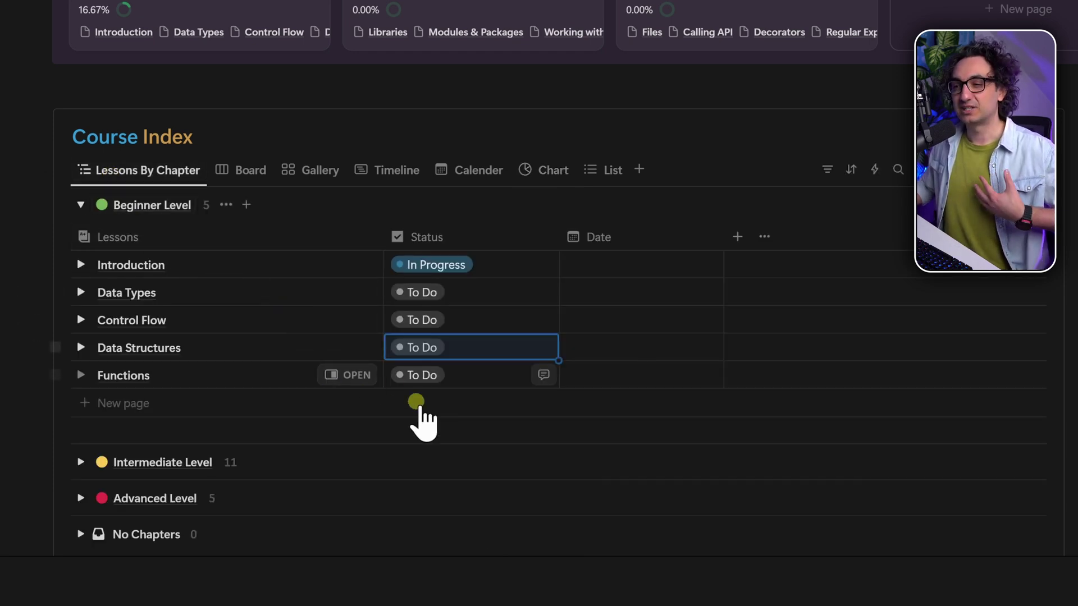
scroll(532, 483, "down", 2)
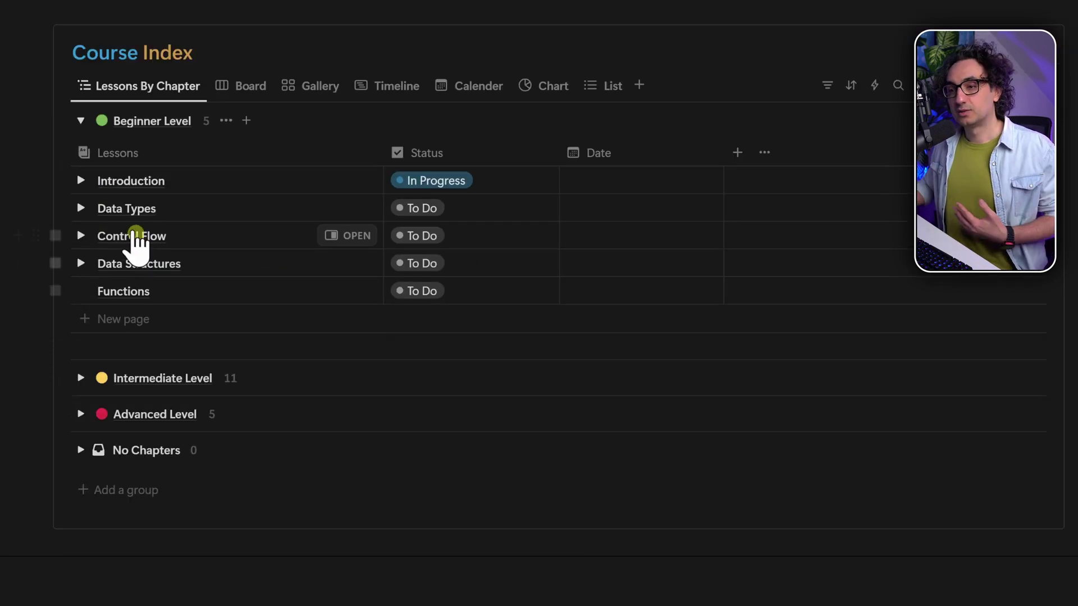
left_click(79, 179)
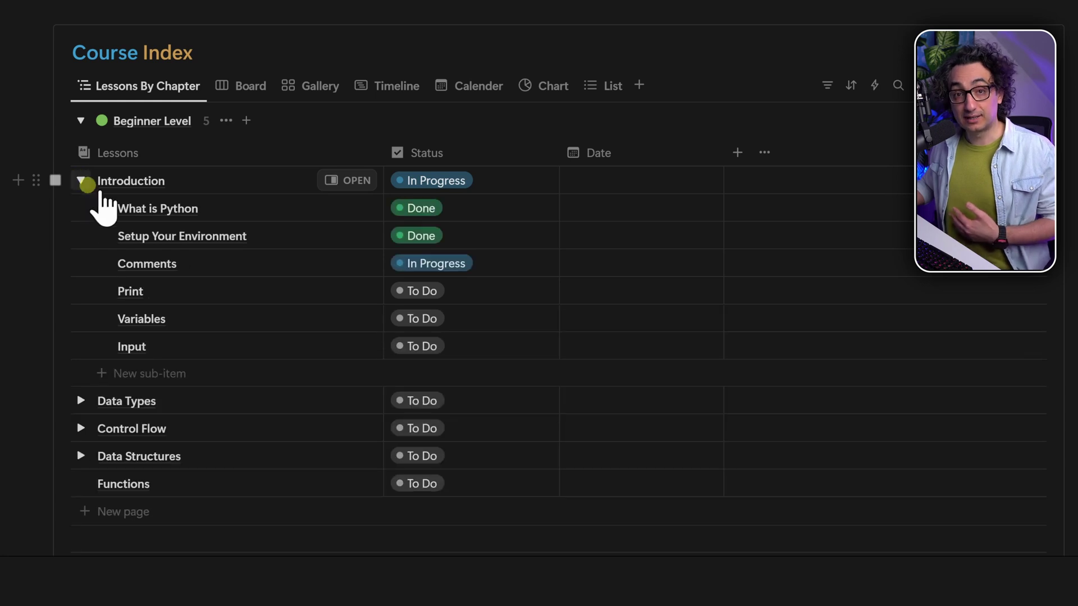
scroll(264, 241, "up", 8)
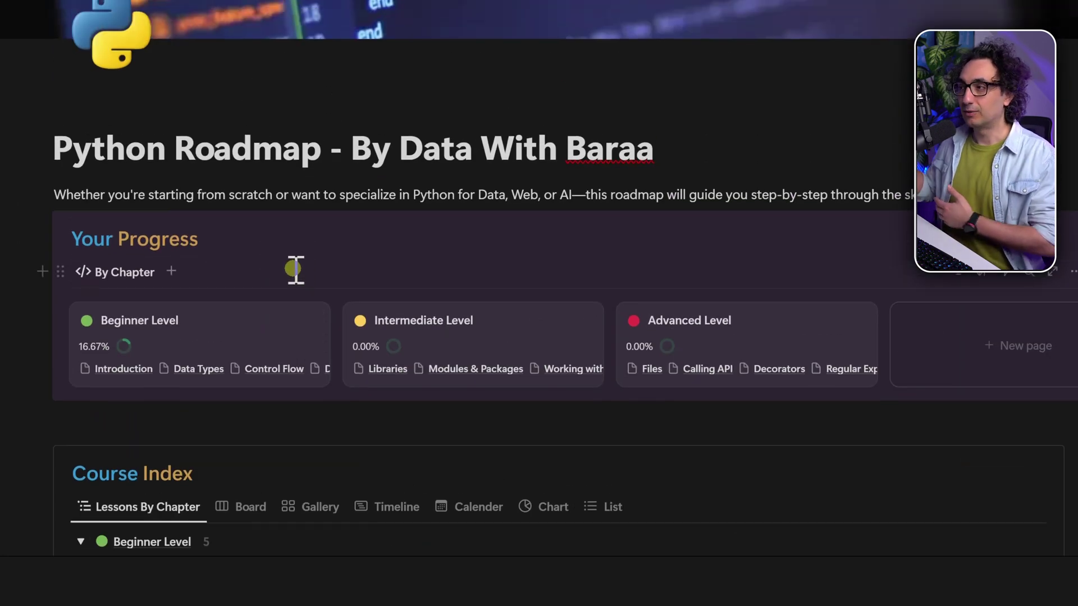